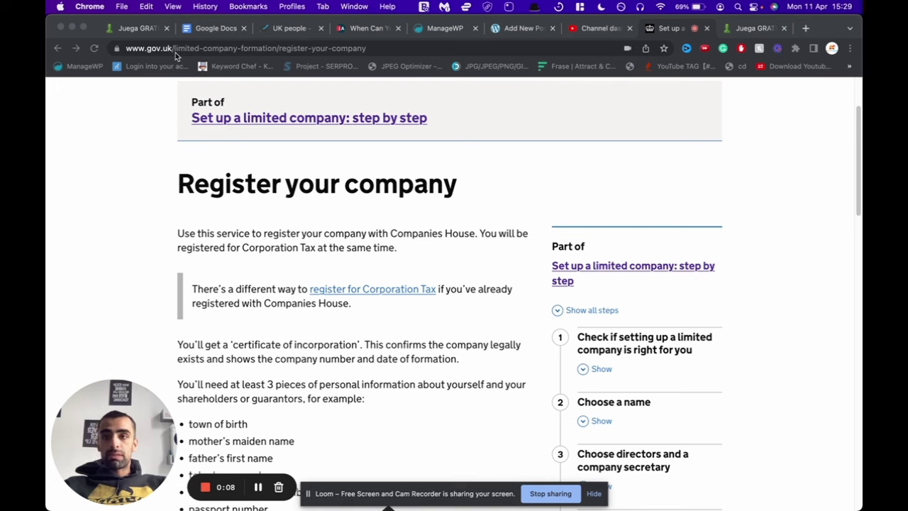
# Start the online company registration and answer that this is a new application
pyautogui.scroll(-2, 411, 262)
pyautogui.scroll(-1, 411, 262)
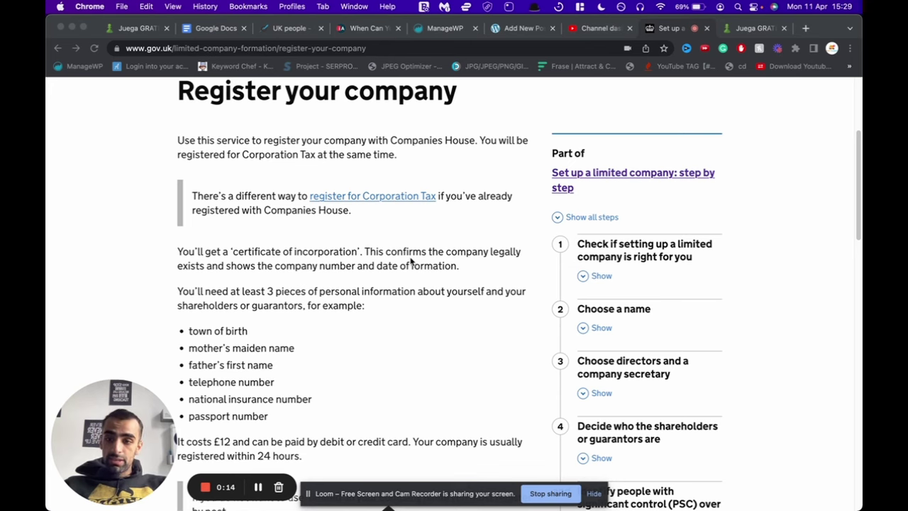
pyautogui.scroll(-2, 421, 290)
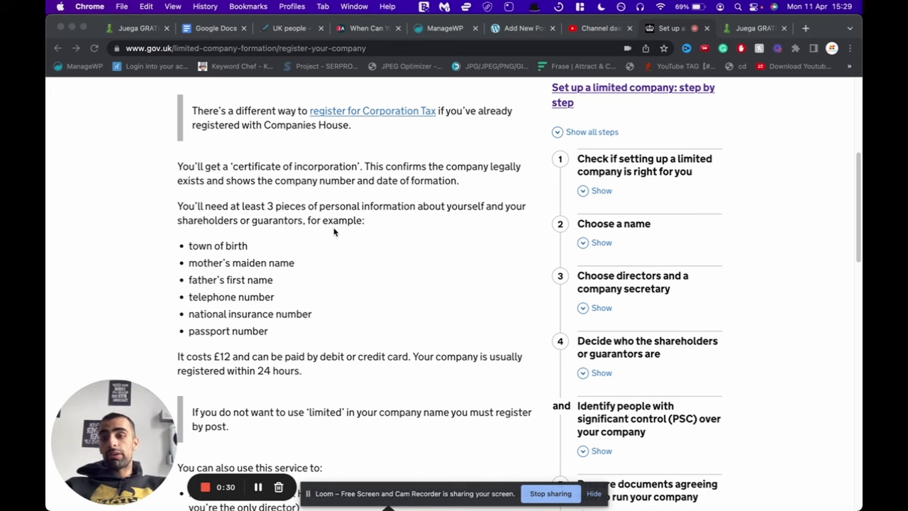
pyautogui.scroll(-5, 335, 231)
pyautogui.scroll(-1, 334, 231)
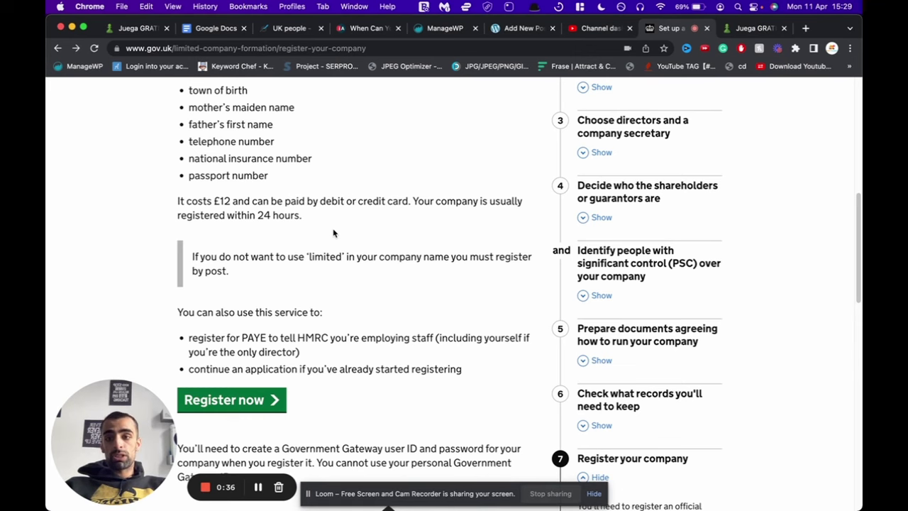
pyautogui.scroll(-1, 333, 233)
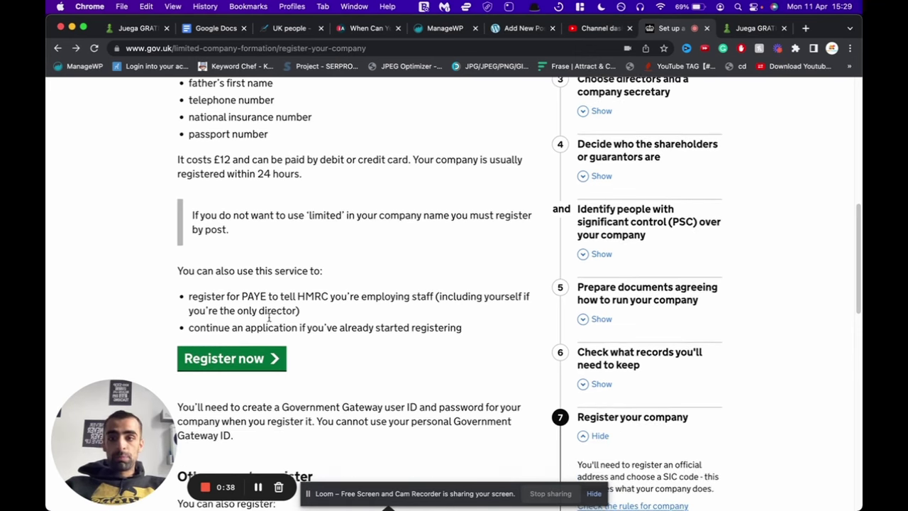
pyautogui.click(240, 362)
pyautogui.scroll(-3, 425, 235)
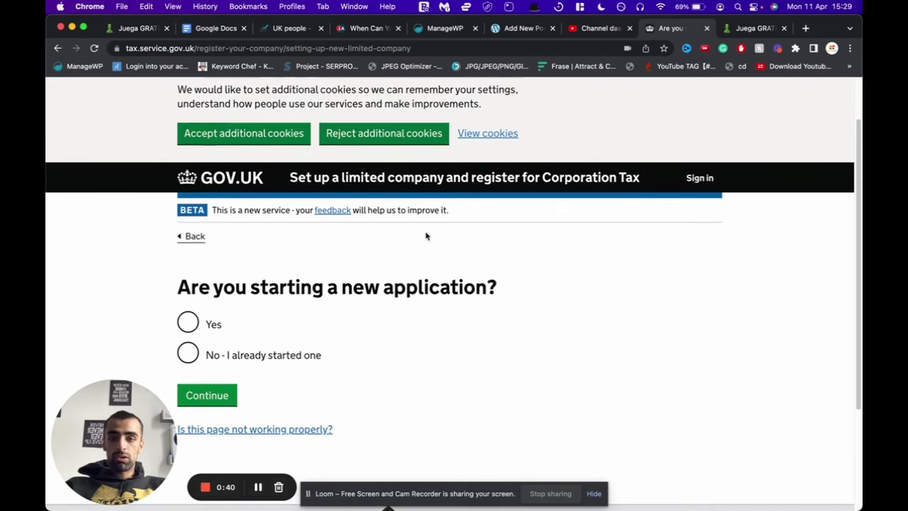
pyautogui.click(188, 267)
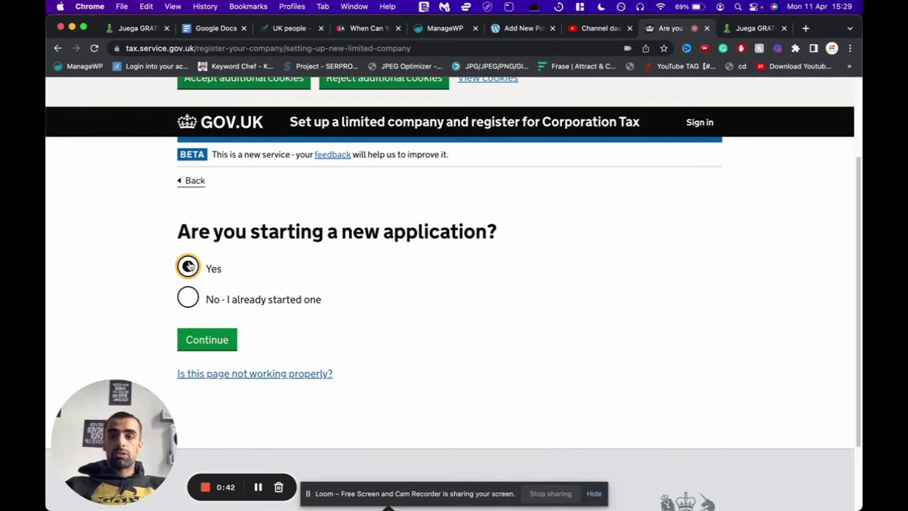
pyautogui.click(190, 342)
# Confirm you can pay by card or PayPal and that no directors are on the secure register
pyautogui.scroll(-5, 483, 260)
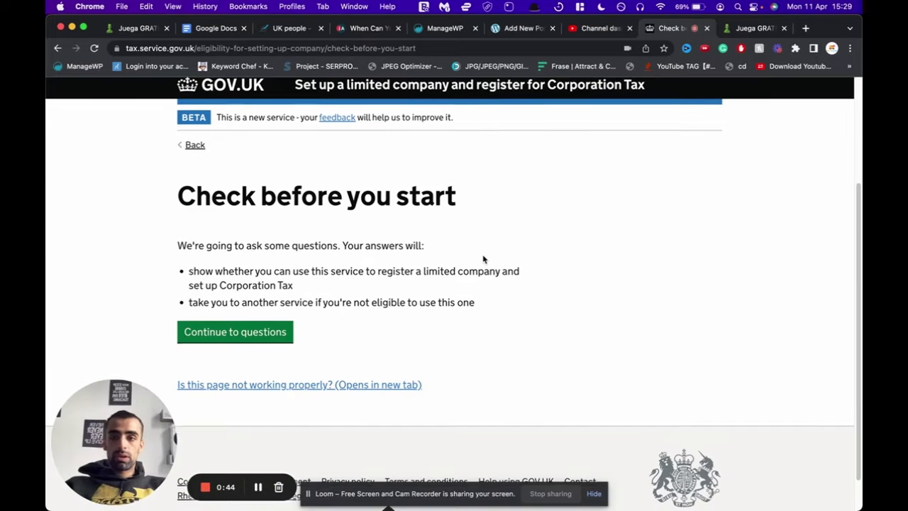
pyautogui.click(208, 292)
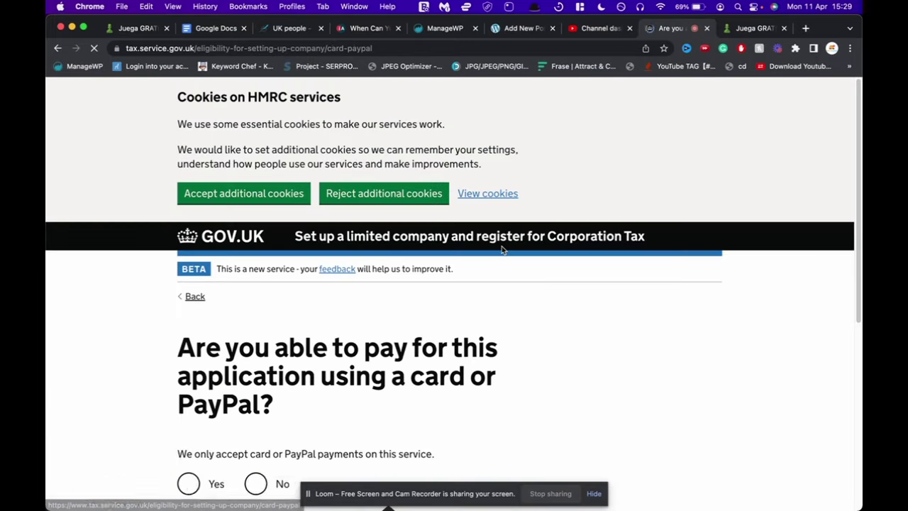
pyautogui.scroll(-4, 502, 250)
pyautogui.scroll(-2, 502, 250)
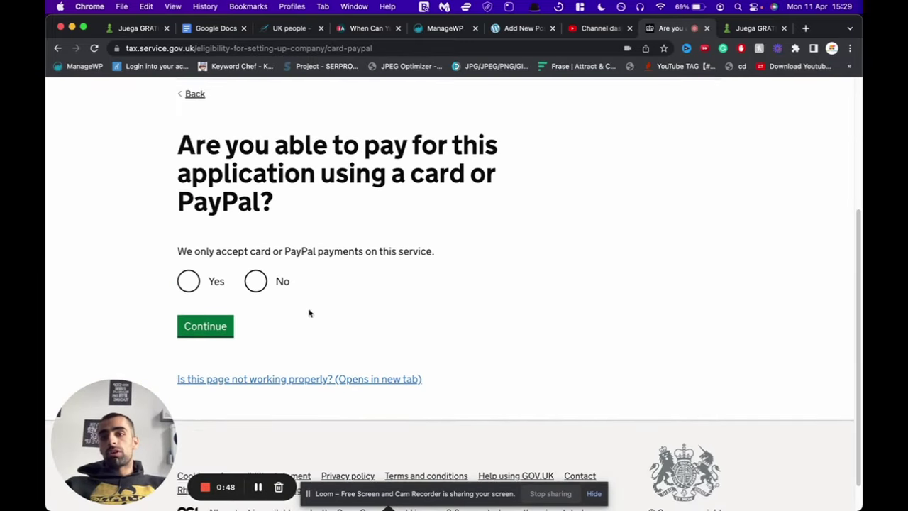
pyautogui.click(188, 282)
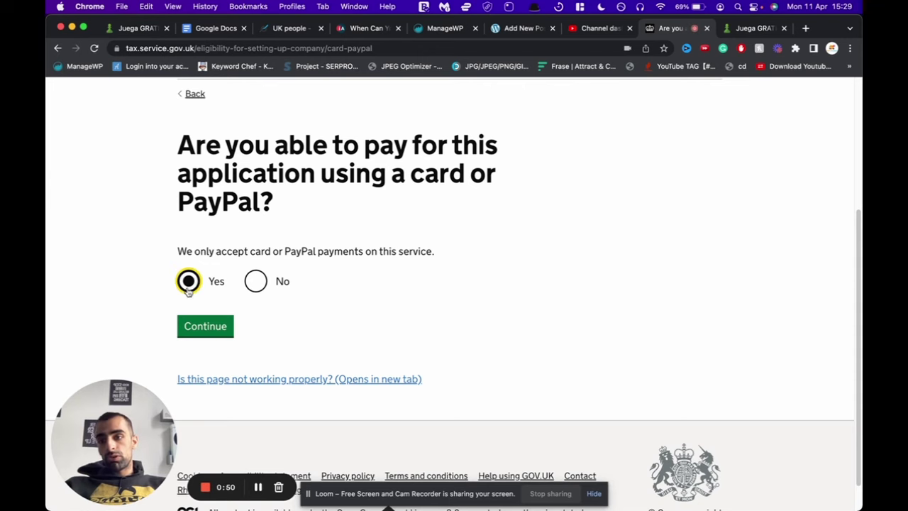
pyautogui.click(202, 326)
pyautogui.scroll(-5, 448, 237)
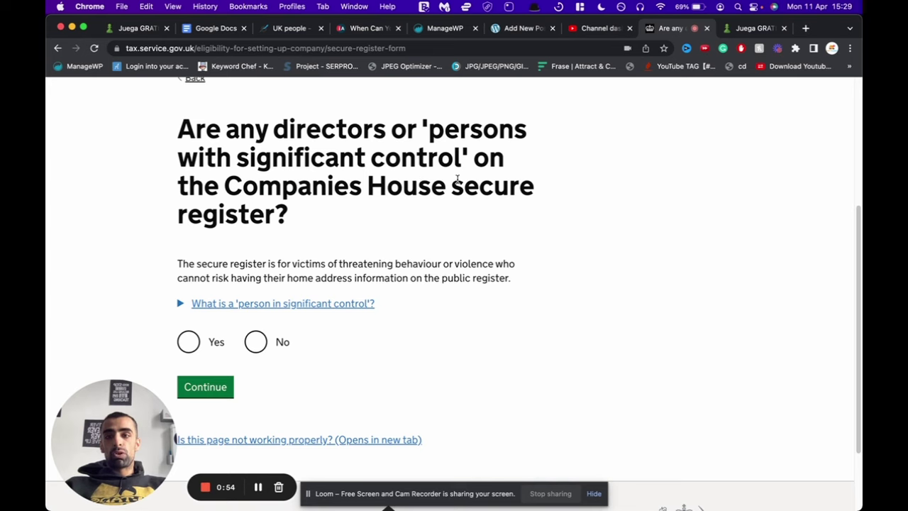
pyautogui.scroll(-1, 456, 178)
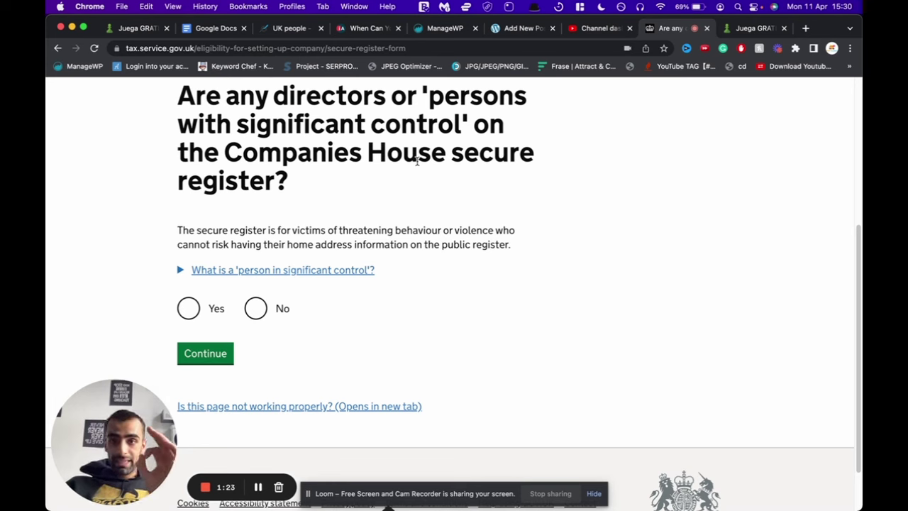
pyautogui.click(257, 307)
pyautogui.scroll(-1, 259, 309)
pyautogui.click(204, 325)
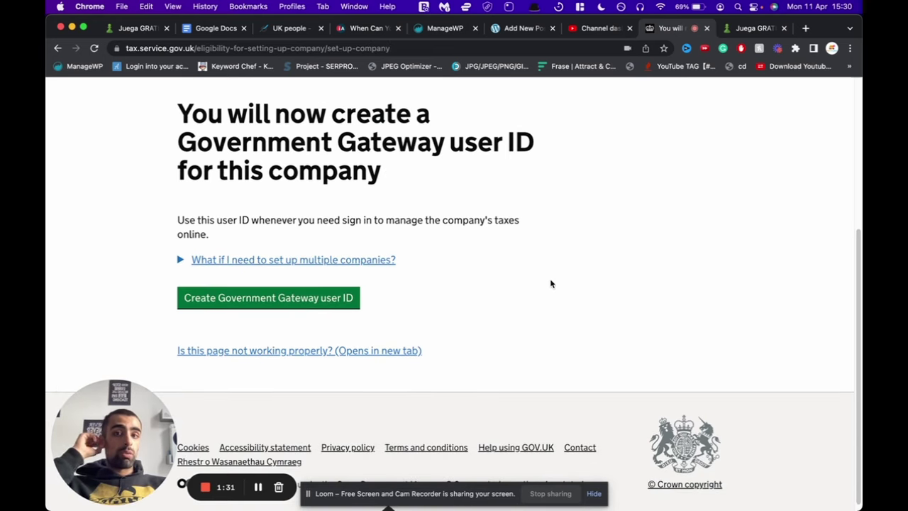
# Begin a Government Gateway user ID and confirm your email address with the emailed code
pyautogui.scroll(-1, 551, 284)
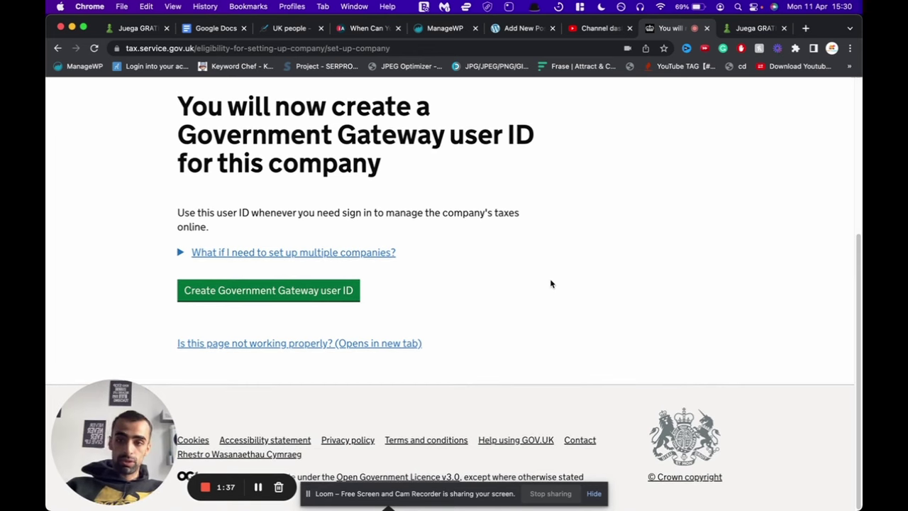
pyautogui.click(295, 298)
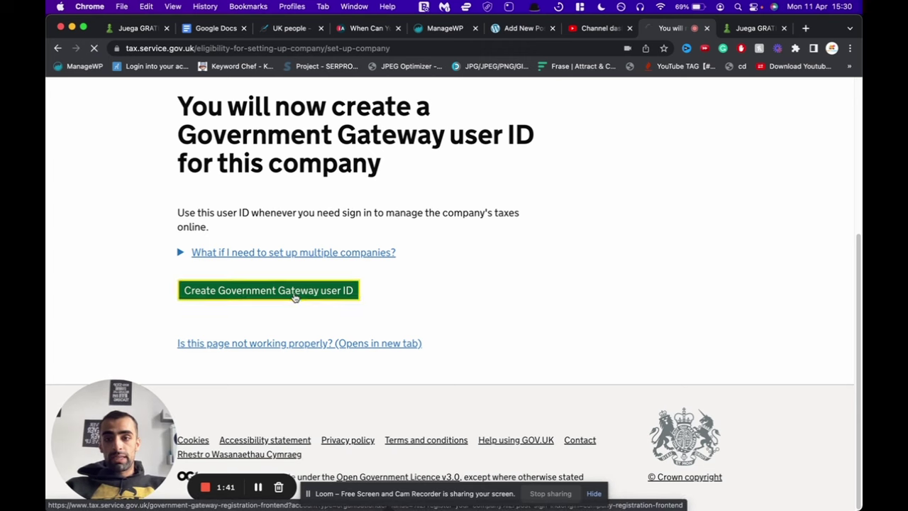
pyautogui.scroll(-1, 307, 339)
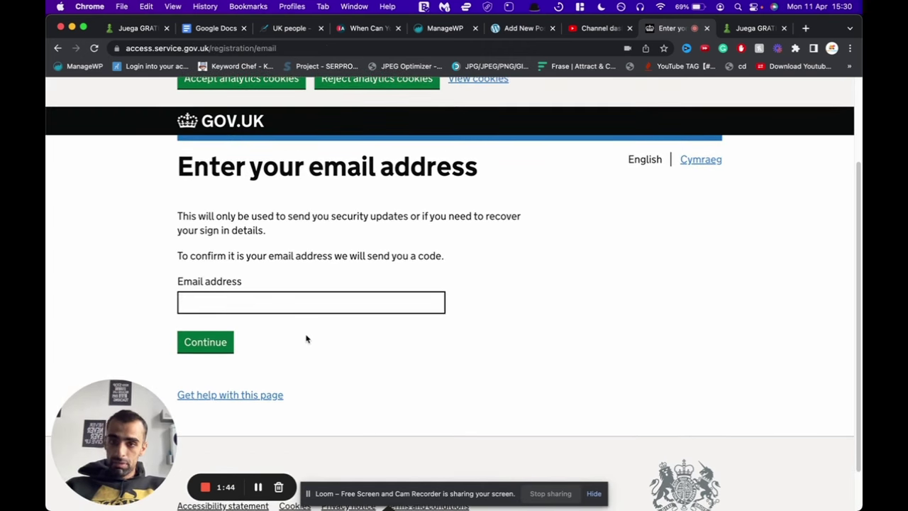
pyautogui.click(270, 306)
pyautogui.scroll(-1, 269, 308)
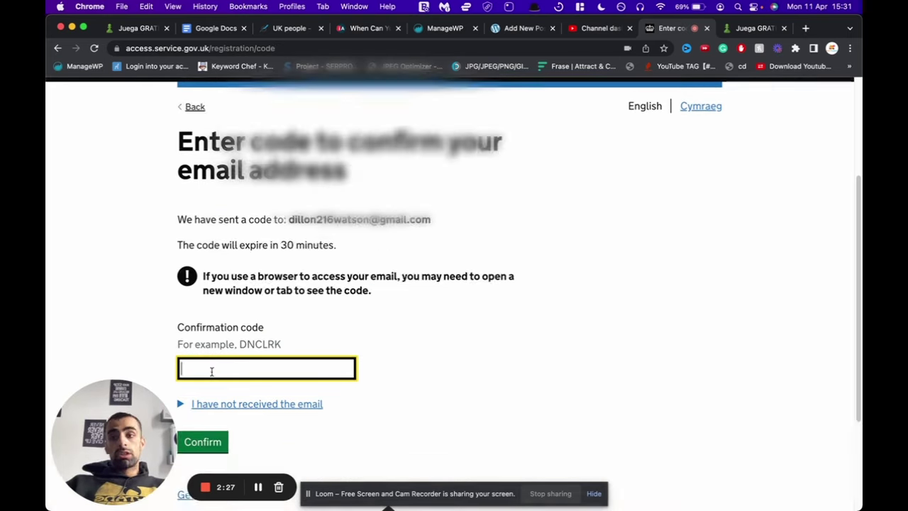
pyautogui.scroll(-3, 211, 371)
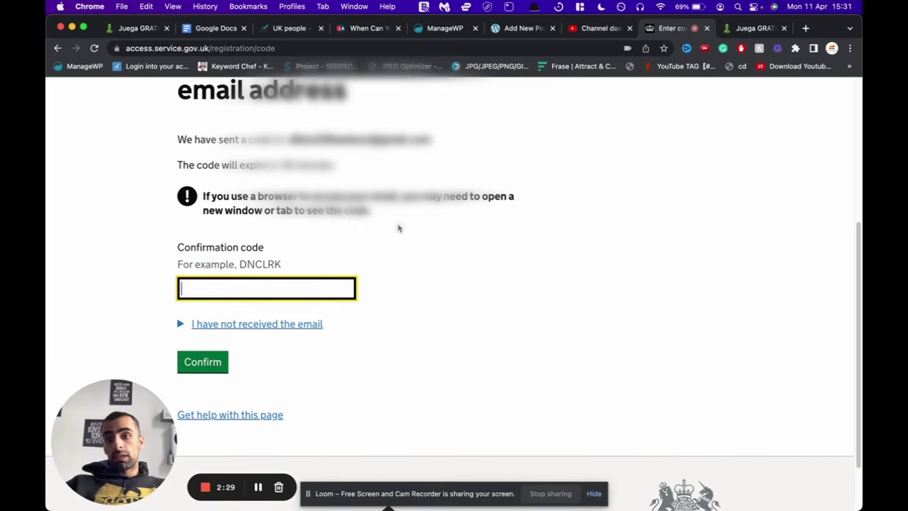
pyautogui.click(201, 365)
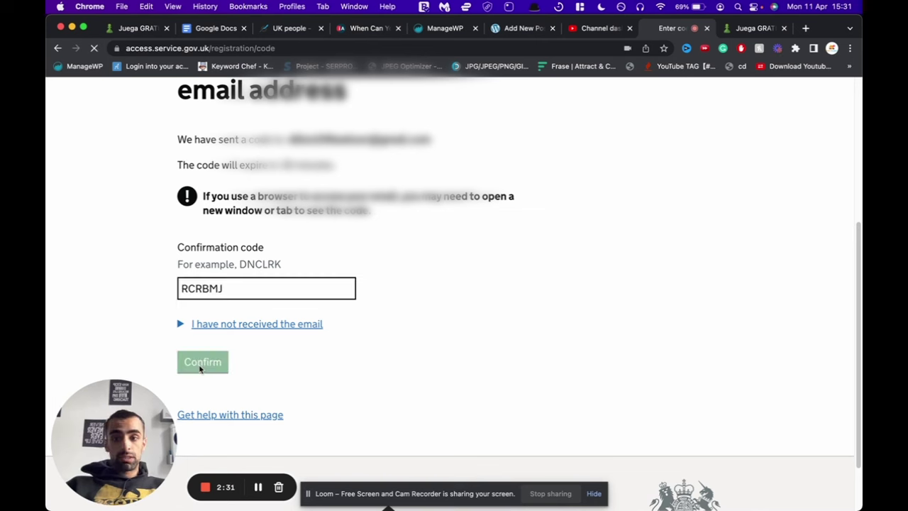
pyautogui.scroll(-1, 367, 301)
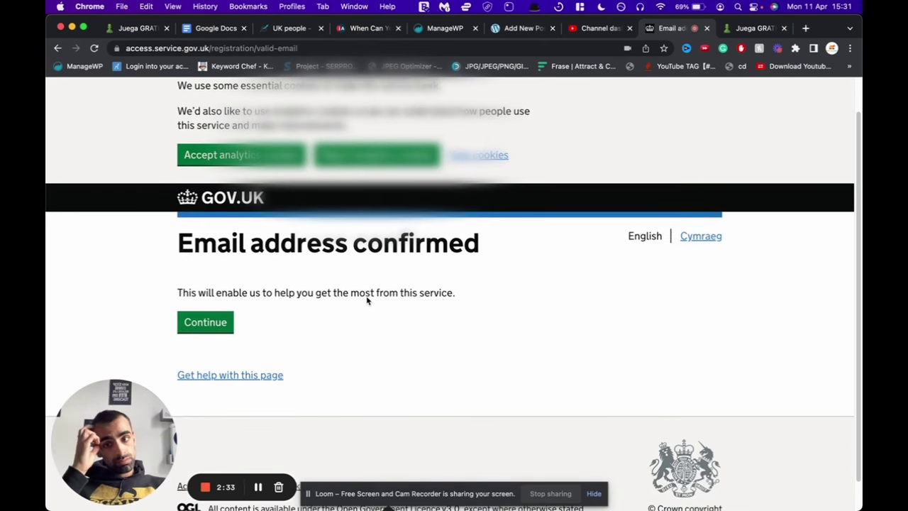
pyautogui.click(186, 322)
# Enter your full name, a password and a recovery word to receive the new user ID
pyautogui.scroll(-2, 430, 314)
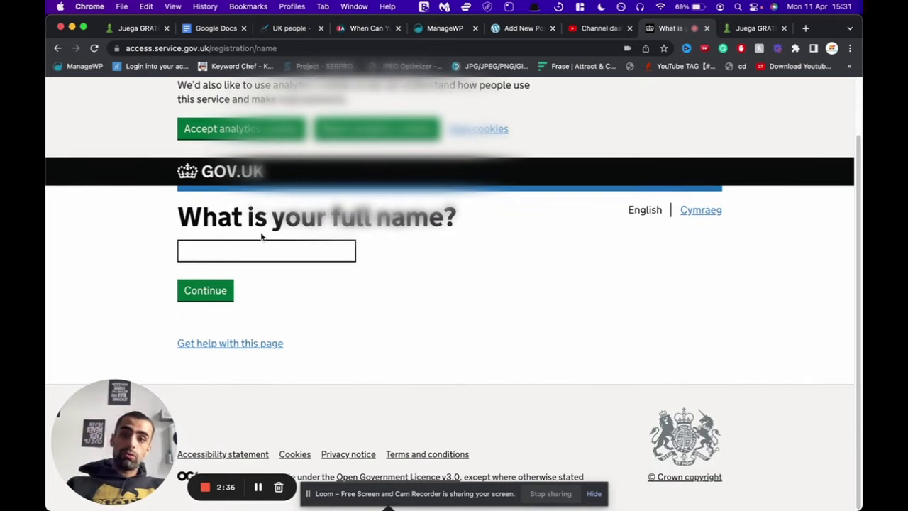
pyautogui.click(257, 242)
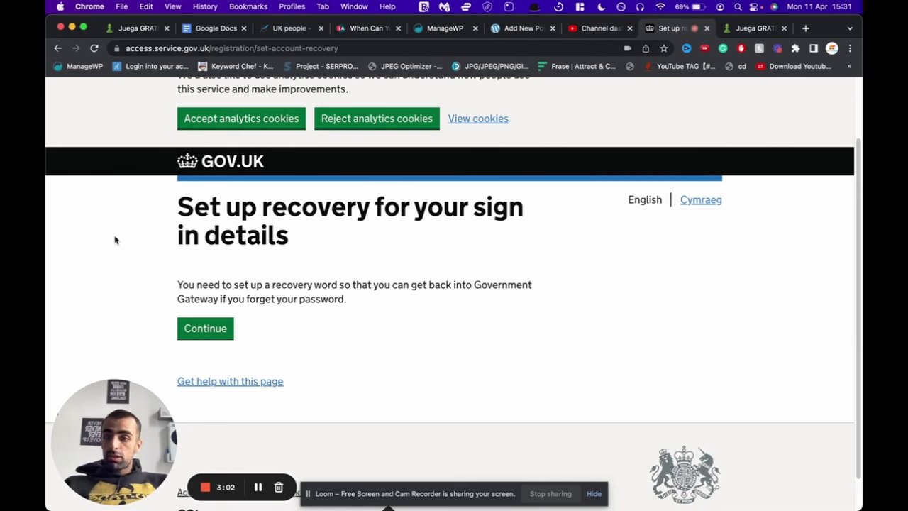
pyautogui.click(205, 331)
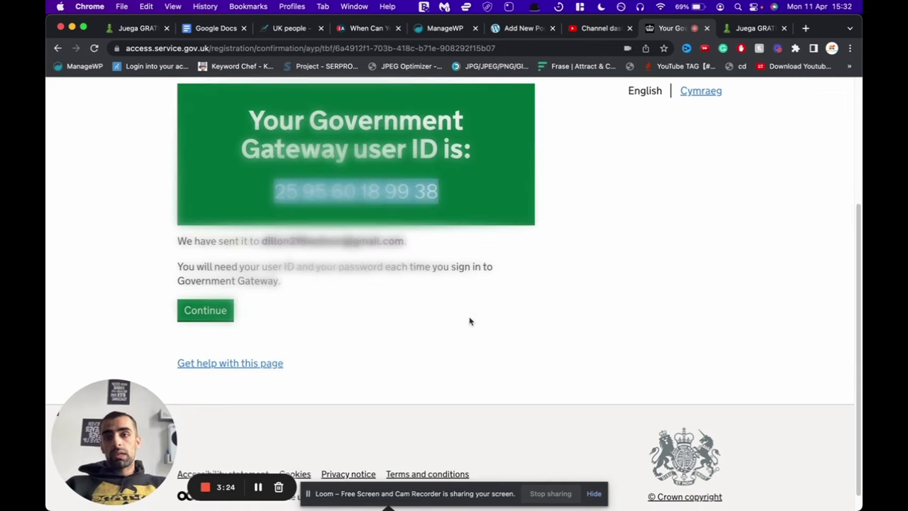
pyautogui.scroll(-1, 471, 320)
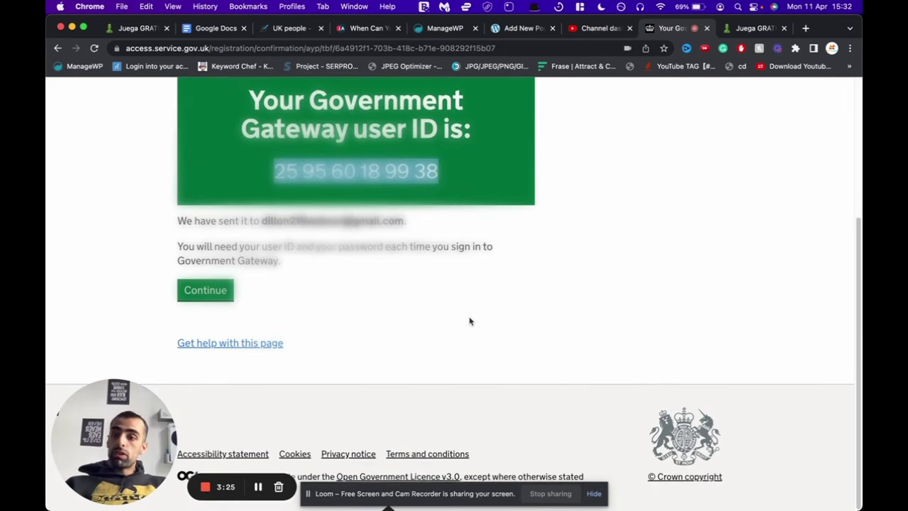
pyautogui.click(216, 297)
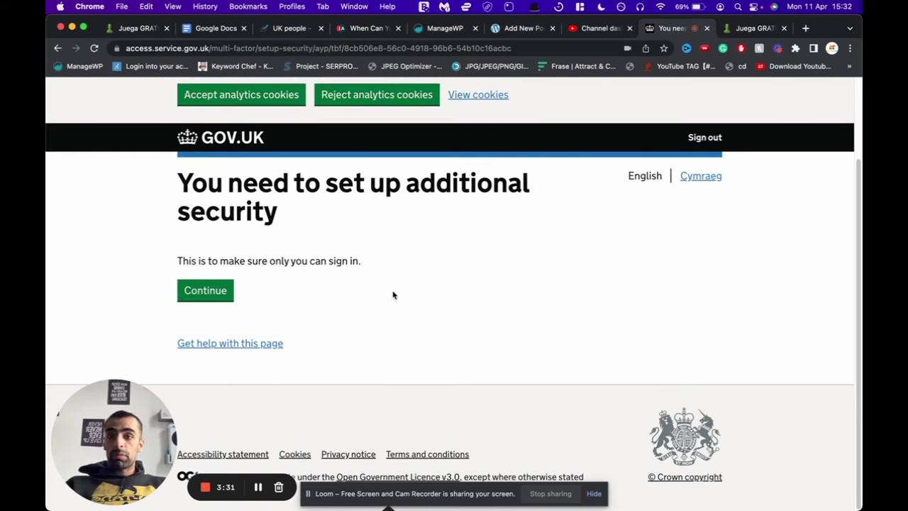
# Set up text-message access codes to a UK mobile number and enter the code received
pyautogui.click(193, 290)
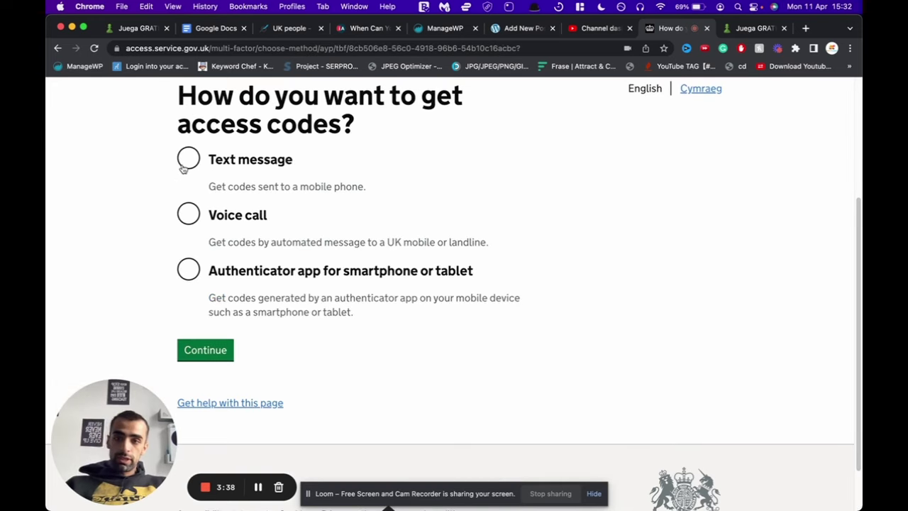
pyautogui.click(186, 163)
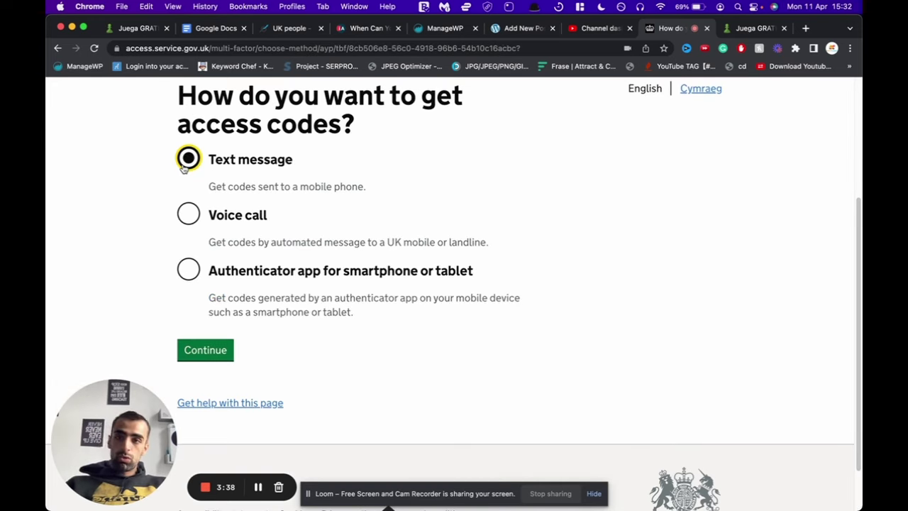
pyautogui.click(210, 353)
pyautogui.scroll(-2, 213, 366)
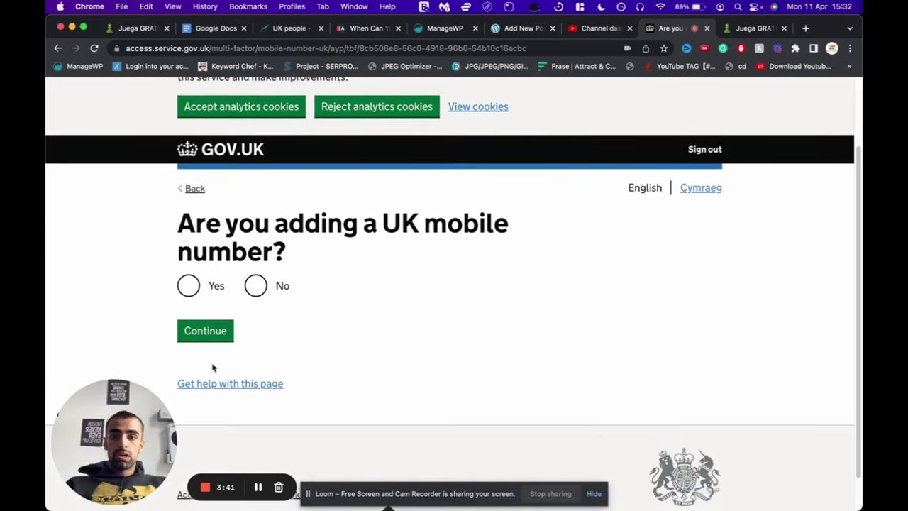
pyautogui.click(189, 284)
pyautogui.click(203, 324)
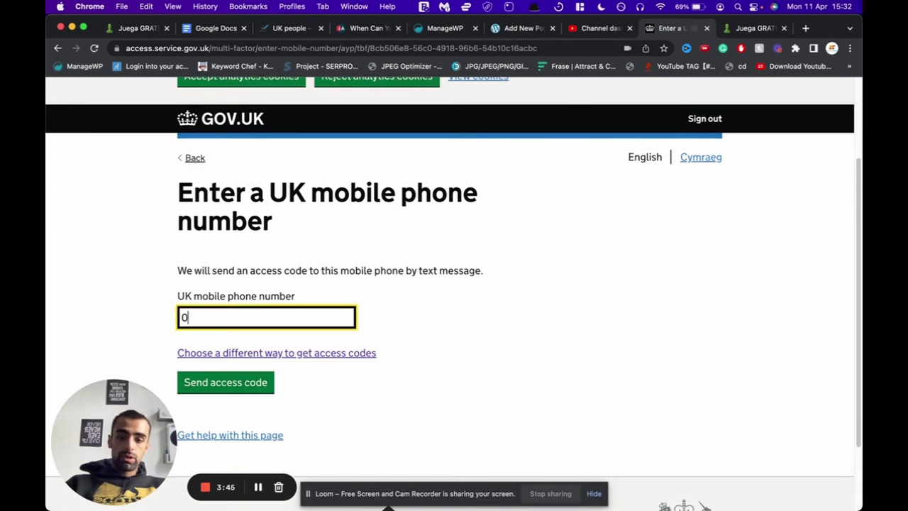
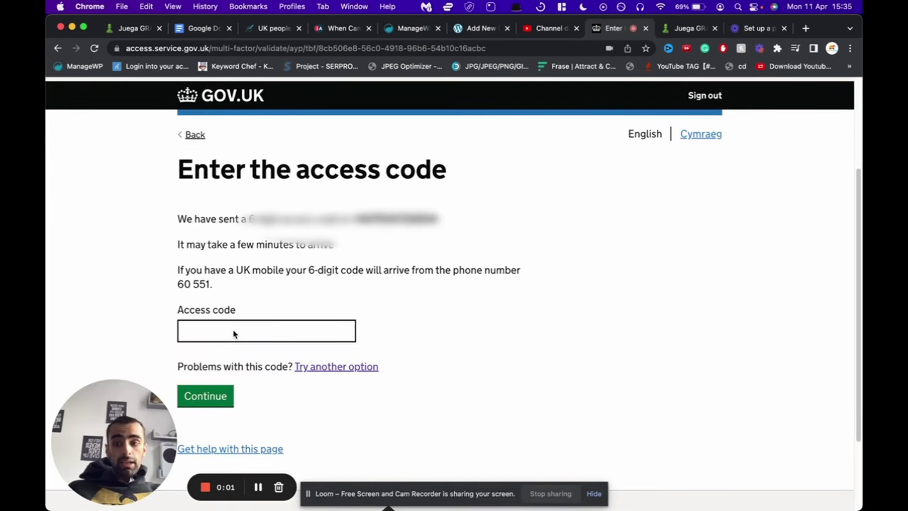
pyautogui.click(234, 330)
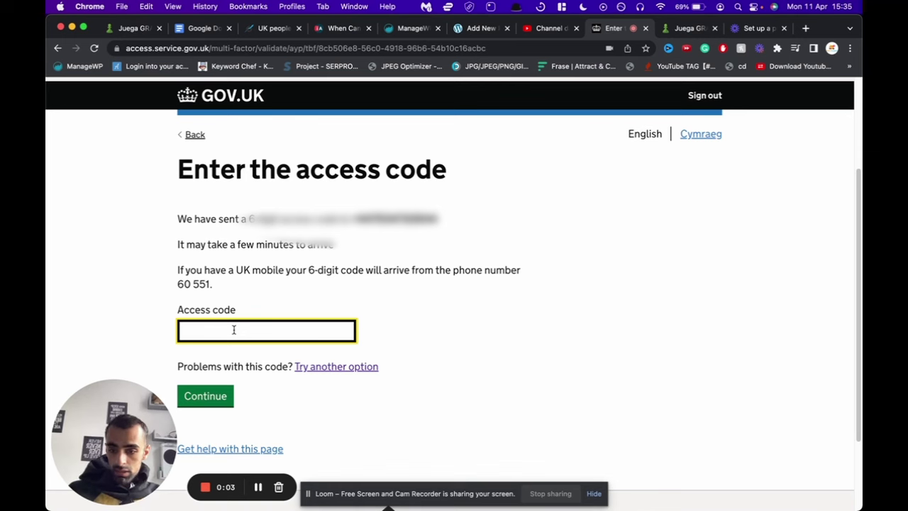
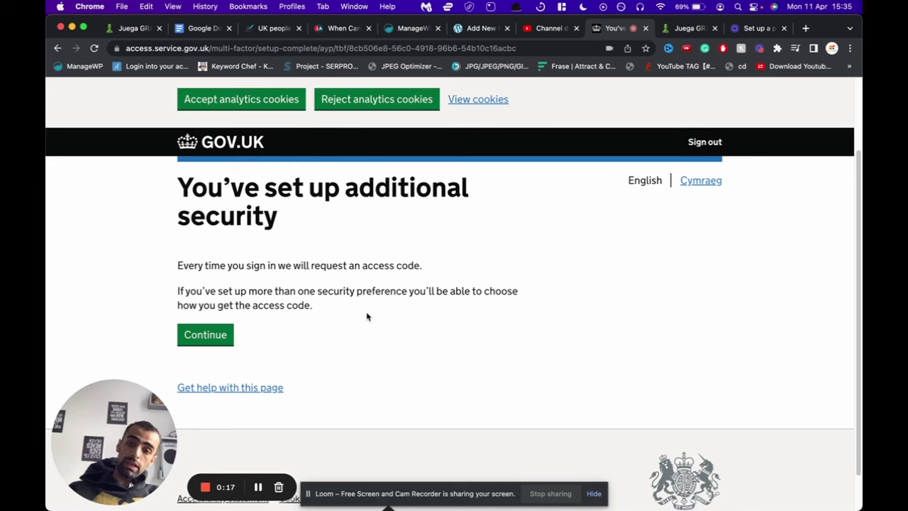
pyautogui.click(203, 338)
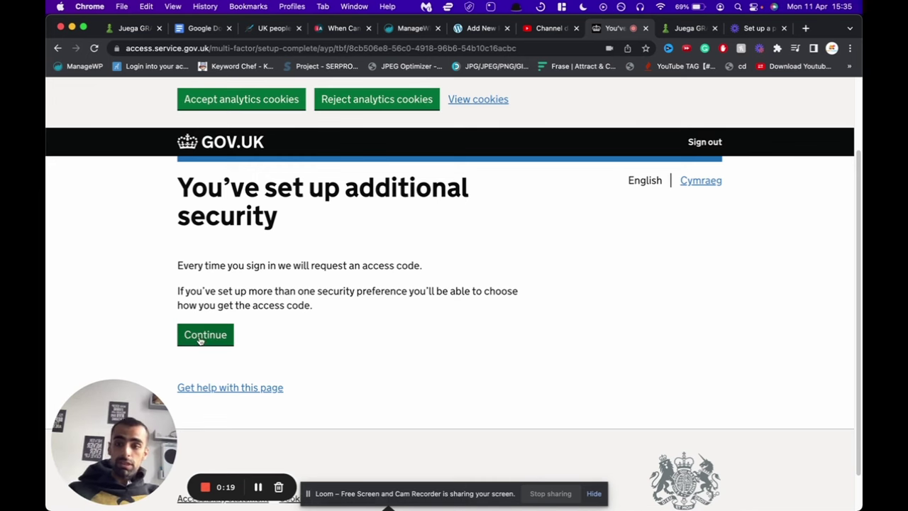
# Keep the existing email for the application and give your relationship as Company director
pyautogui.click(187, 234)
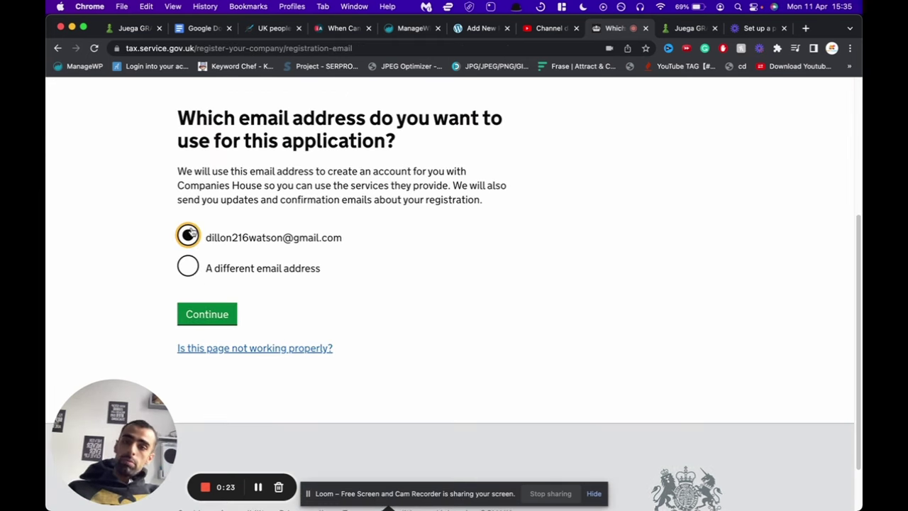
pyautogui.click(207, 321)
pyautogui.scroll(-3, 478, 248)
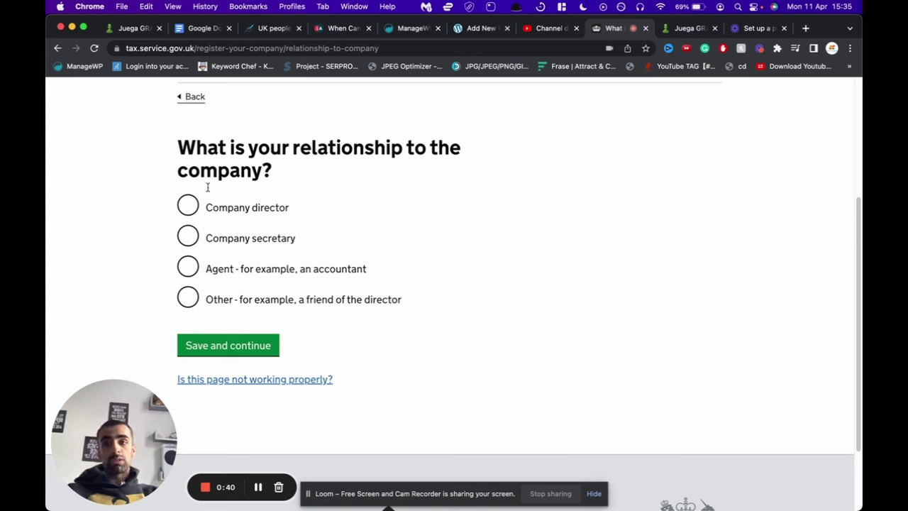
pyautogui.click(186, 207)
pyautogui.click(217, 350)
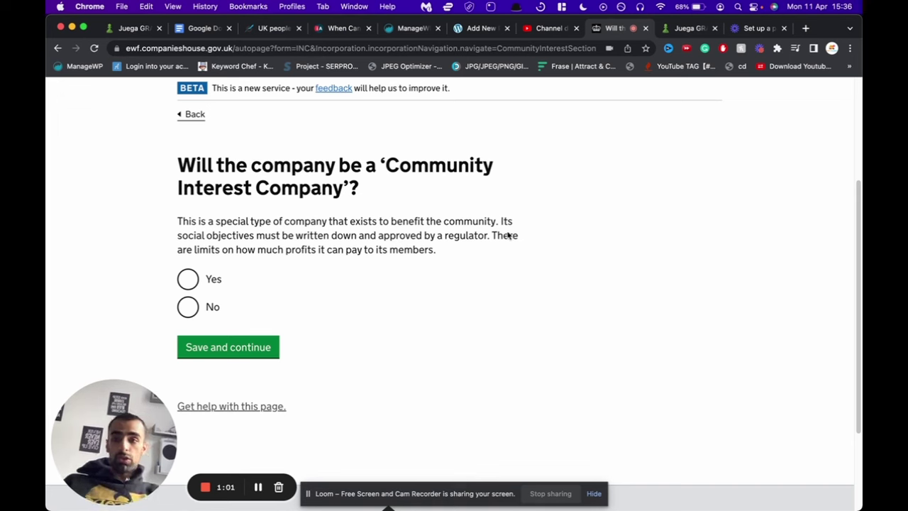
# Answer No to Community Interest Company and make the company limited by shares
pyautogui.click(189, 306)
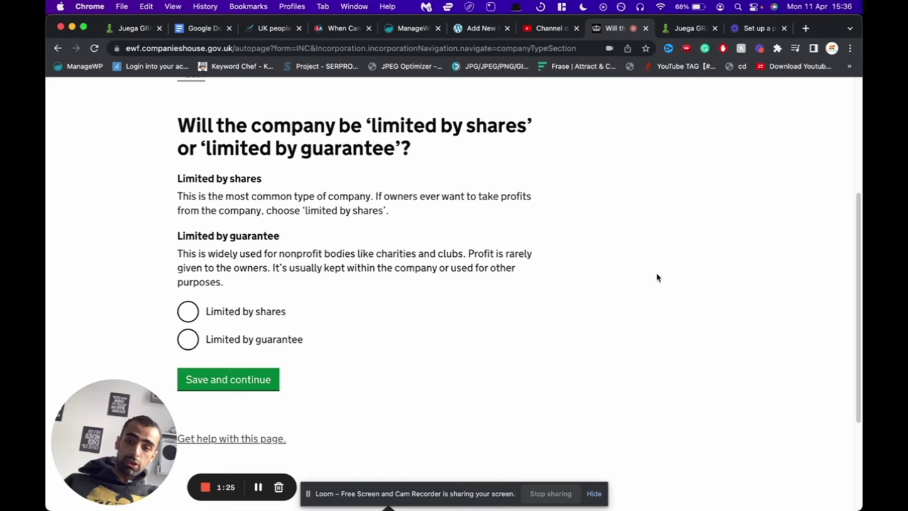
pyautogui.click(187, 314)
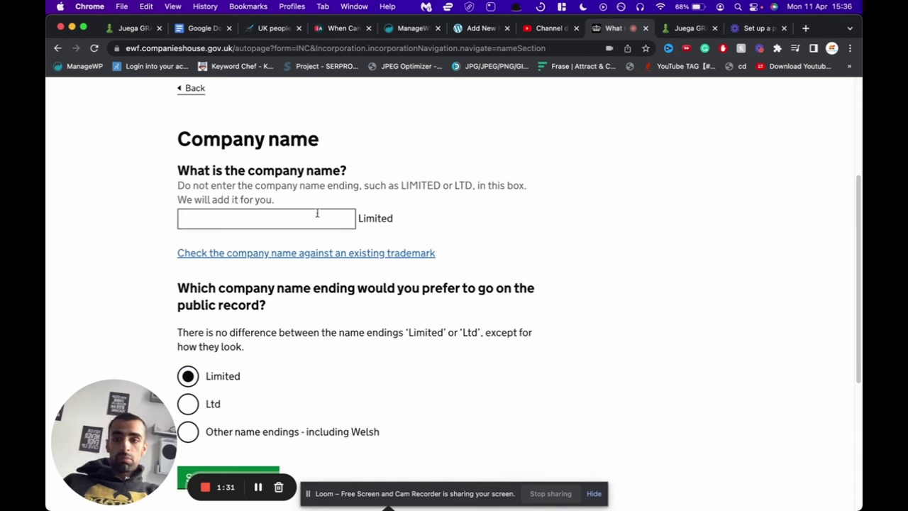
pyautogui.click(270, 217)
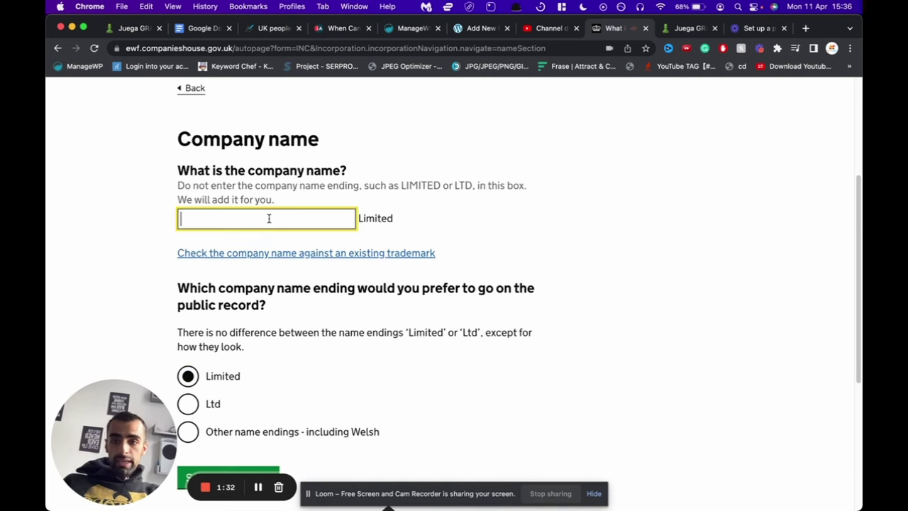
pyautogui.scroll(-1, 269, 219)
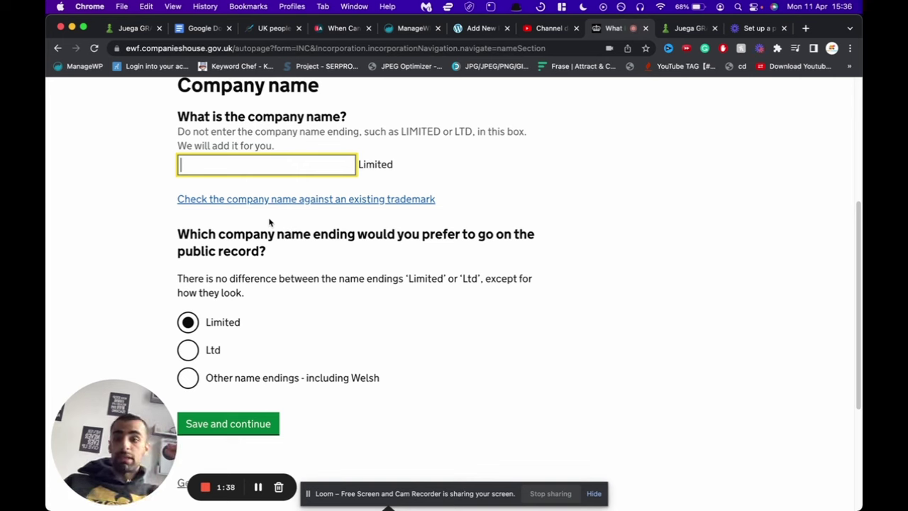
pyautogui.scroll(1, 270, 220)
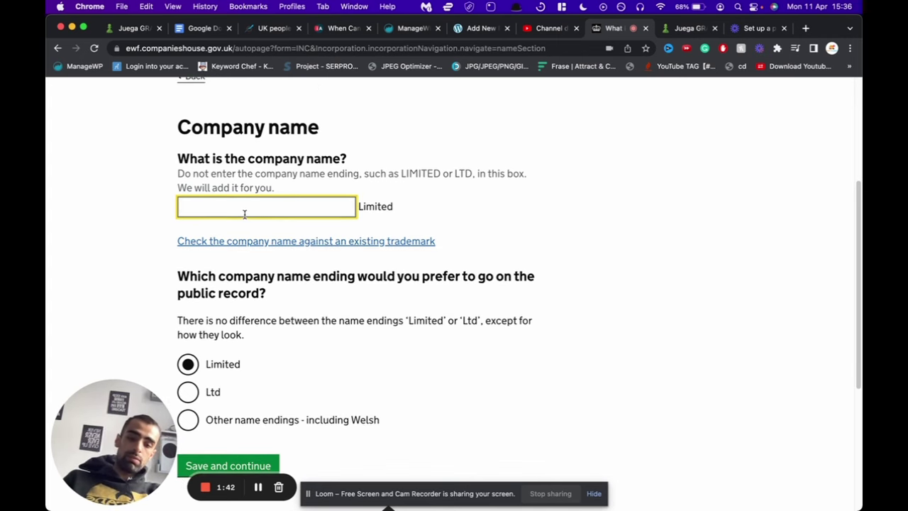
# Name the company 'London Nomad' with the Limited ending
pyautogui.write('London Nomad')
pyautogui.scroll(-1, 355, 284)
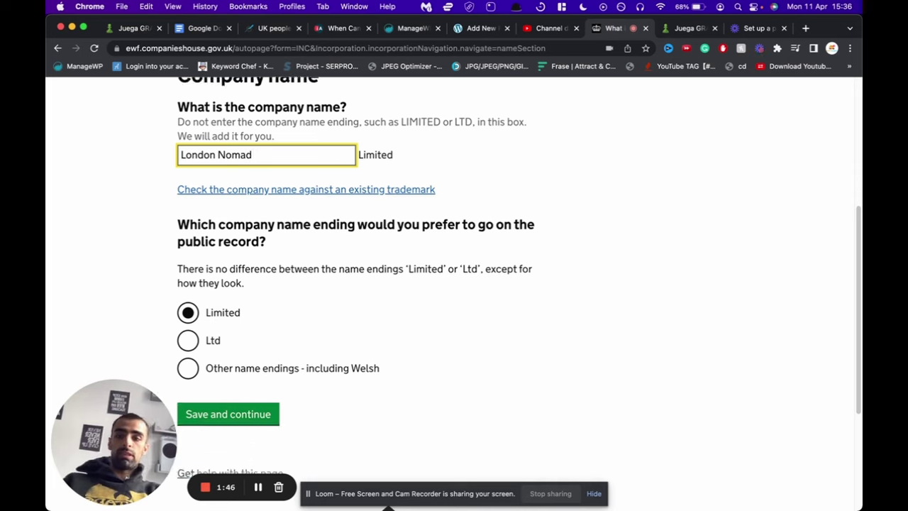
pyautogui.press('Return')
pyautogui.scroll(-1, 385, 299)
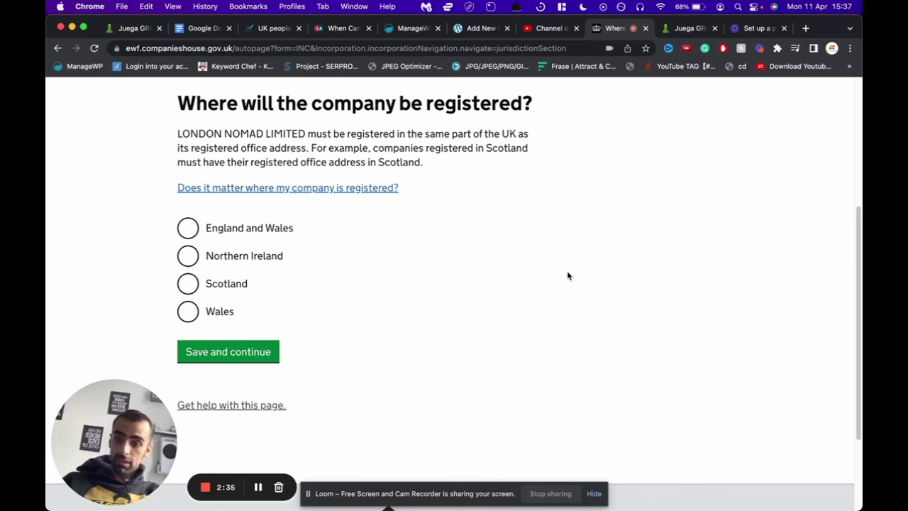
# Register in England and Wales, use the existing business address, and enter a contact number
pyautogui.click(188, 228)
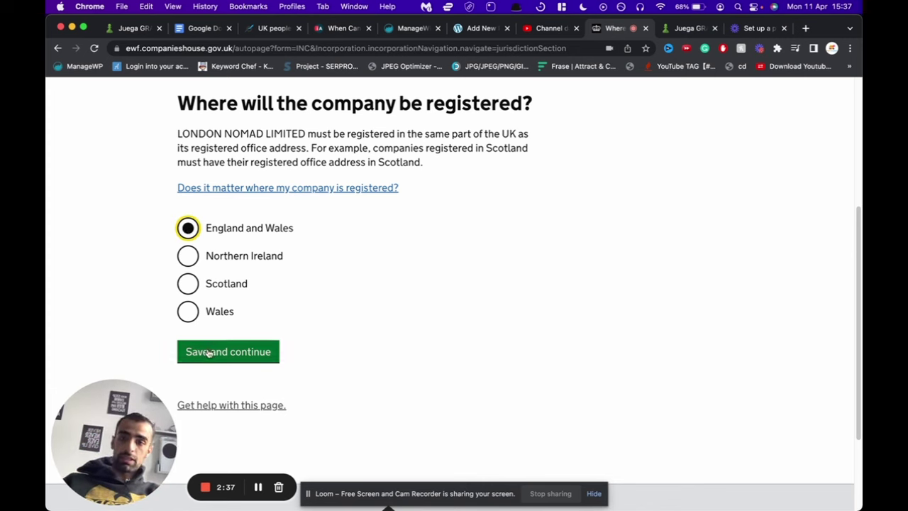
pyautogui.click(209, 352)
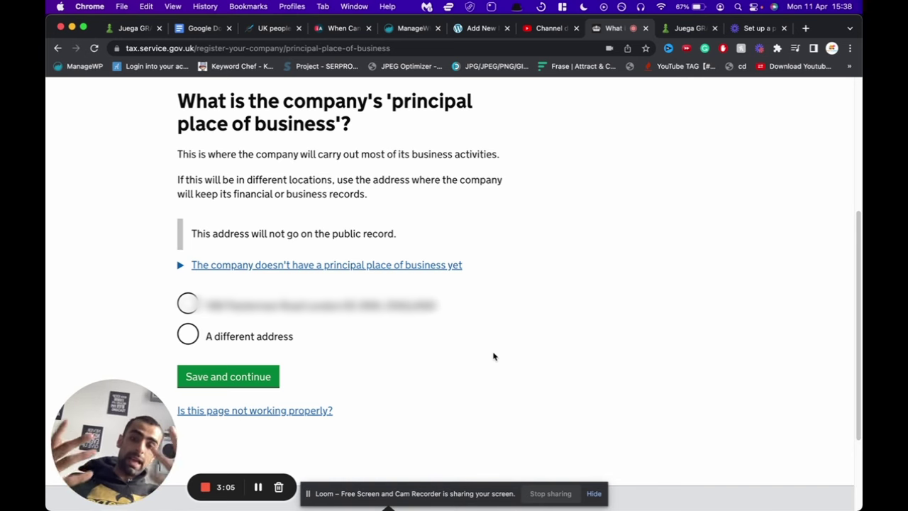
pyautogui.click(186, 301)
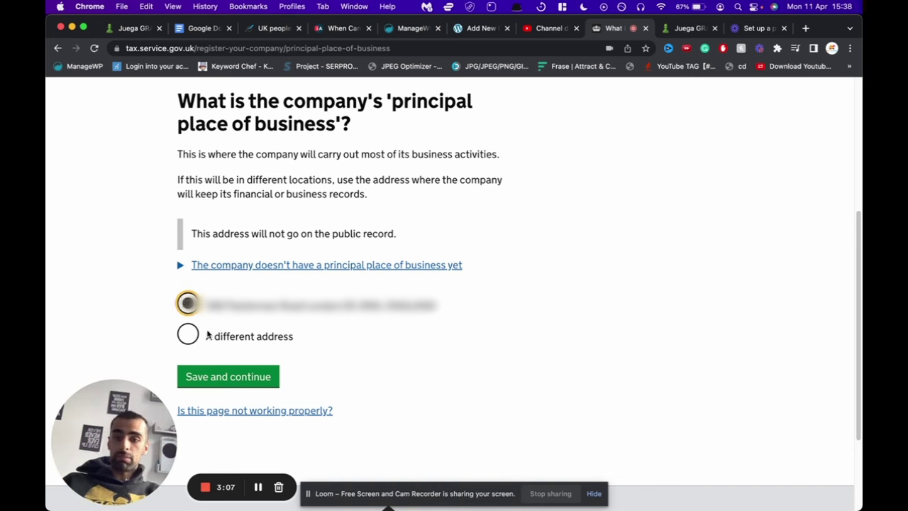
pyautogui.click(215, 377)
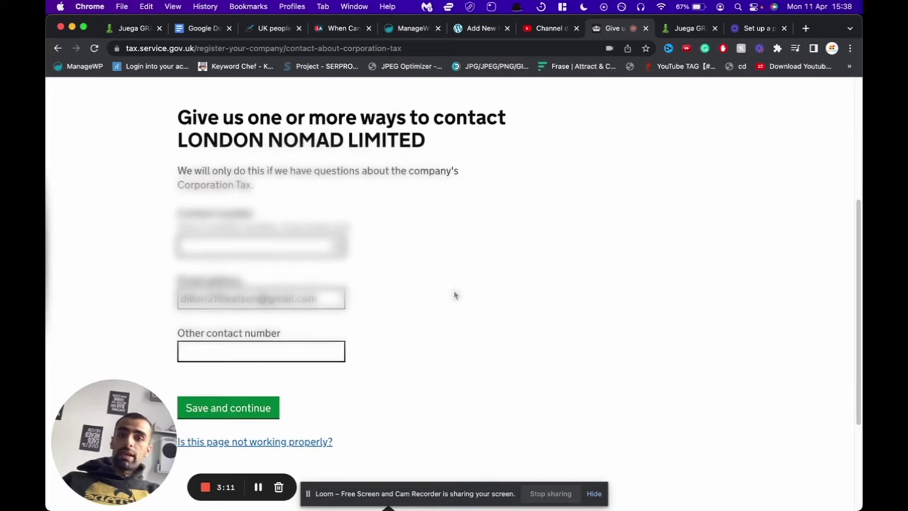
pyautogui.scroll(-3, 405, 244)
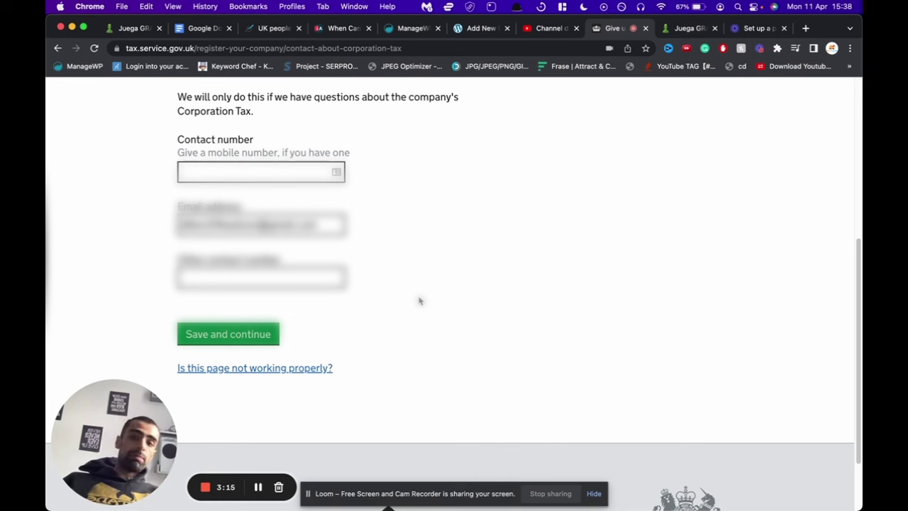
pyautogui.click(200, 165)
pyautogui.write('075347')
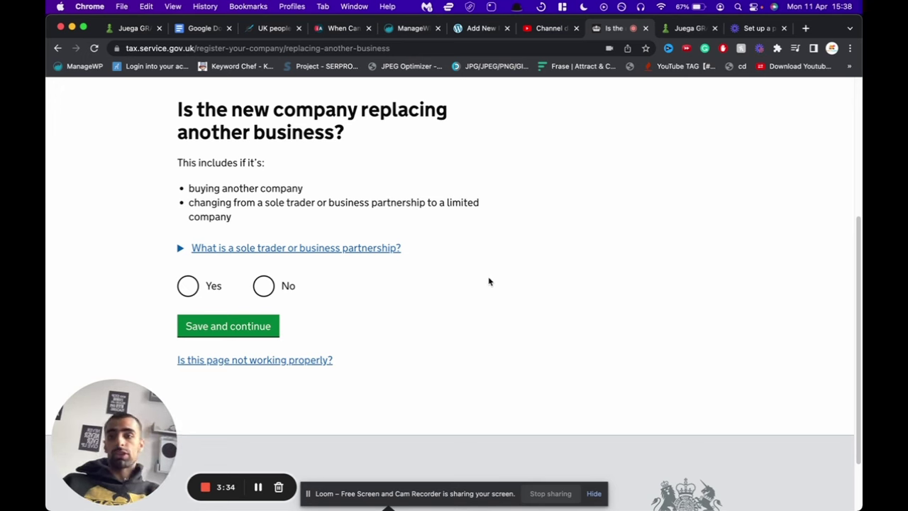
# Answer No to replacing another business and start trading on the set-up date
pyautogui.click(257, 292)
pyautogui.click(237, 338)
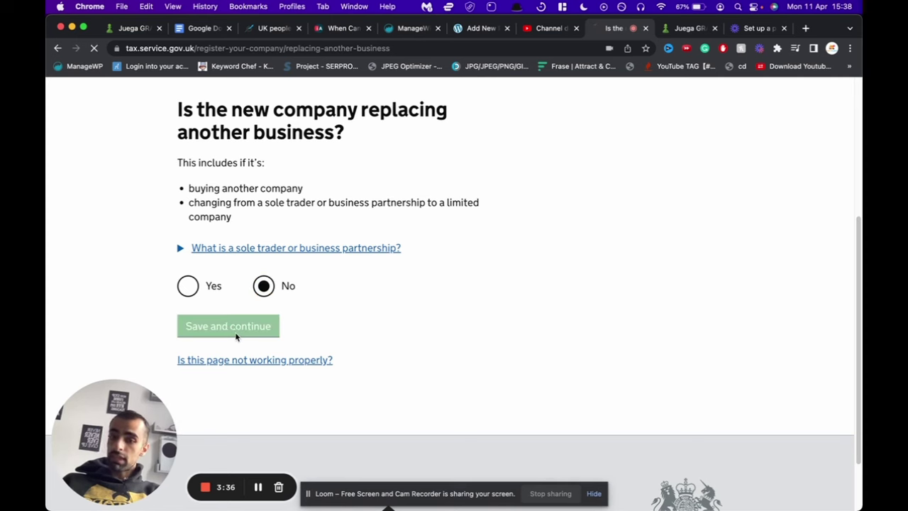
pyautogui.scroll(-5, 454, 319)
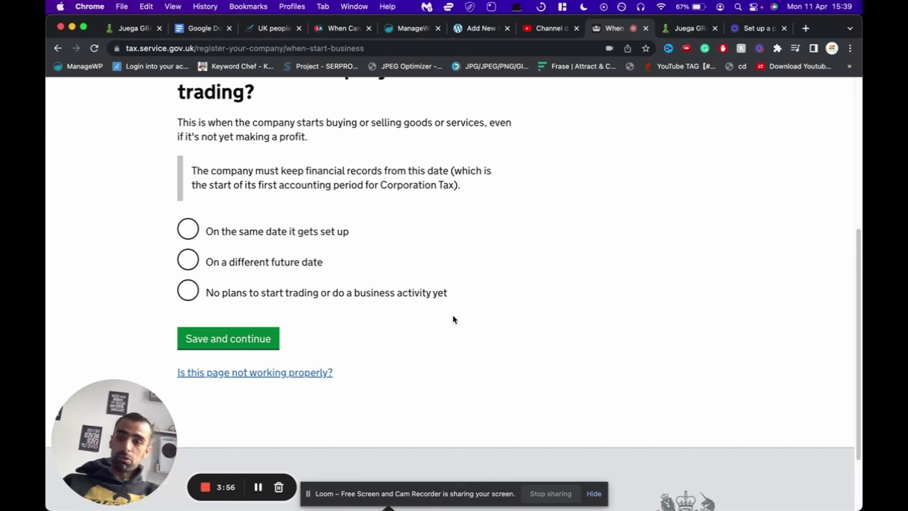
pyautogui.click(204, 234)
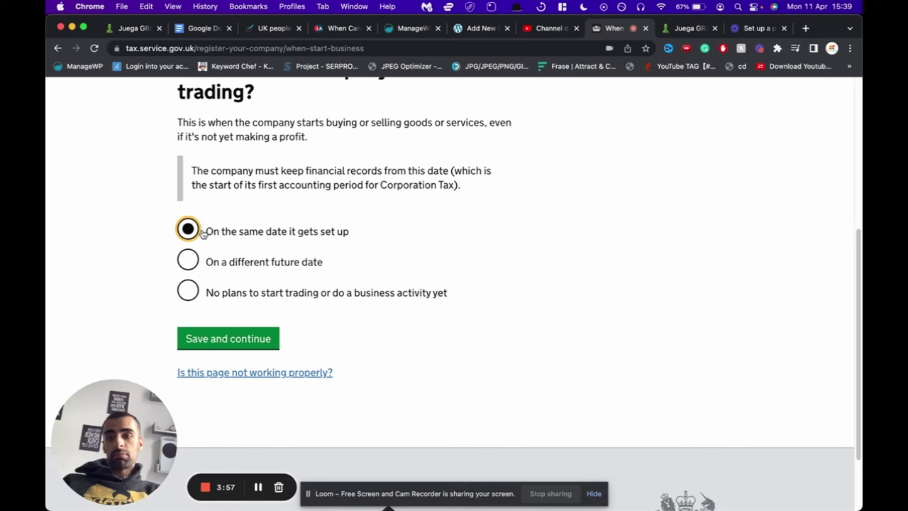
pyautogui.click(229, 340)
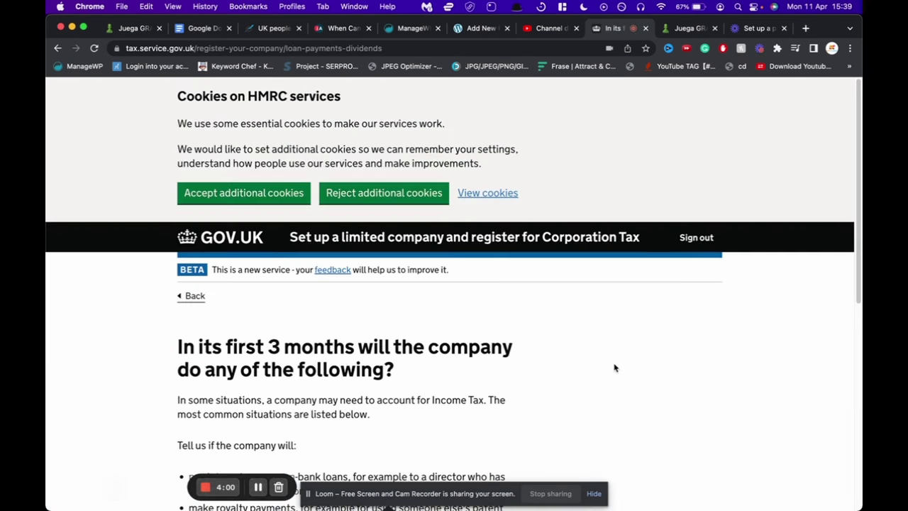
# Declare no loan interest, royalties or overseas dividends in the first 3 months
pyautogui.scroll(-5, 462, 328)
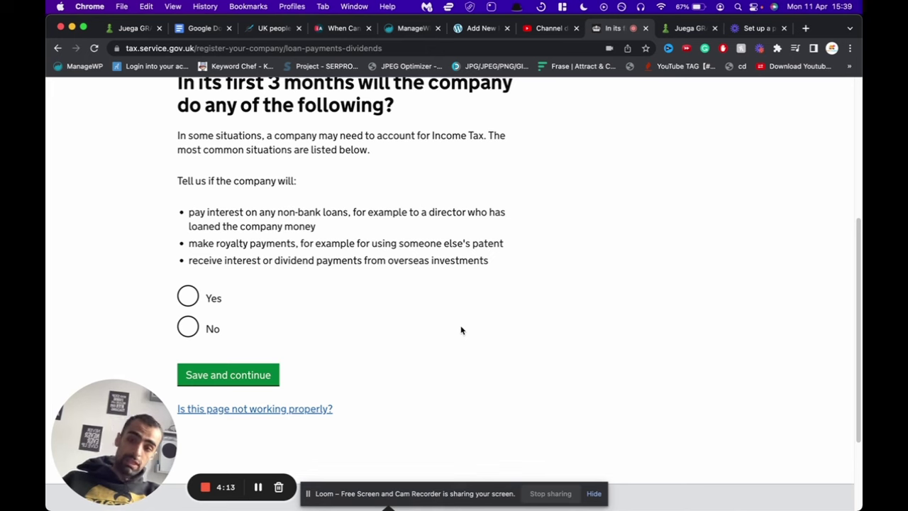
pyautogui.click(190, 329)
pyautogui.scroll(-2, 213, 405)
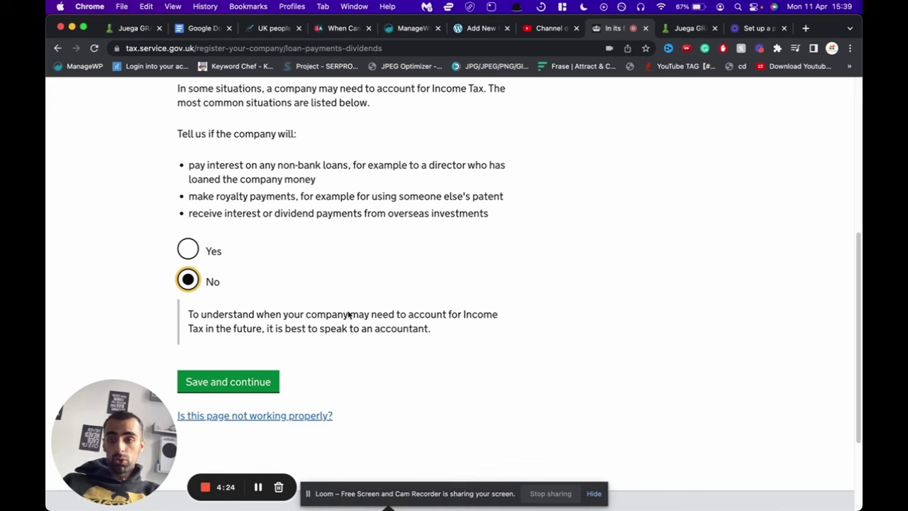
pyautogui.click(254, 385)
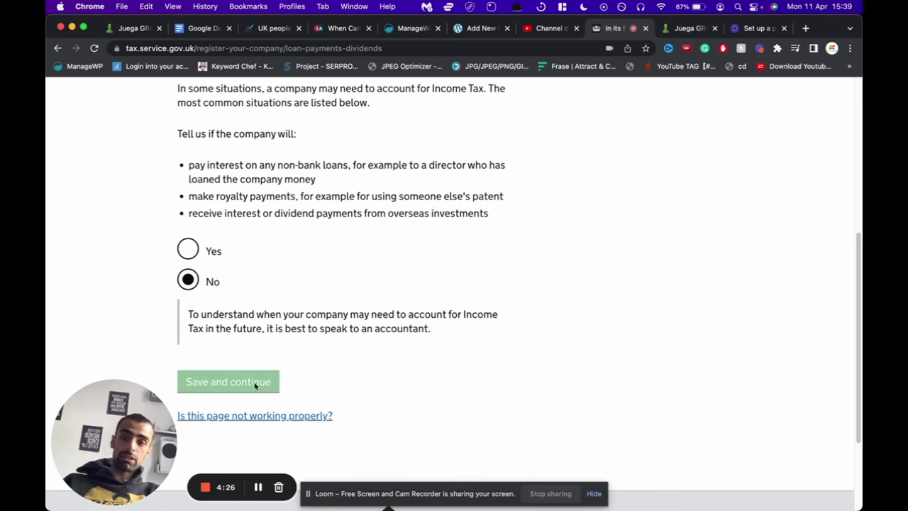
# Search 'other publish' and choose Other publishing activities (58190) as the business activity
pyautogui.click(232, 240)
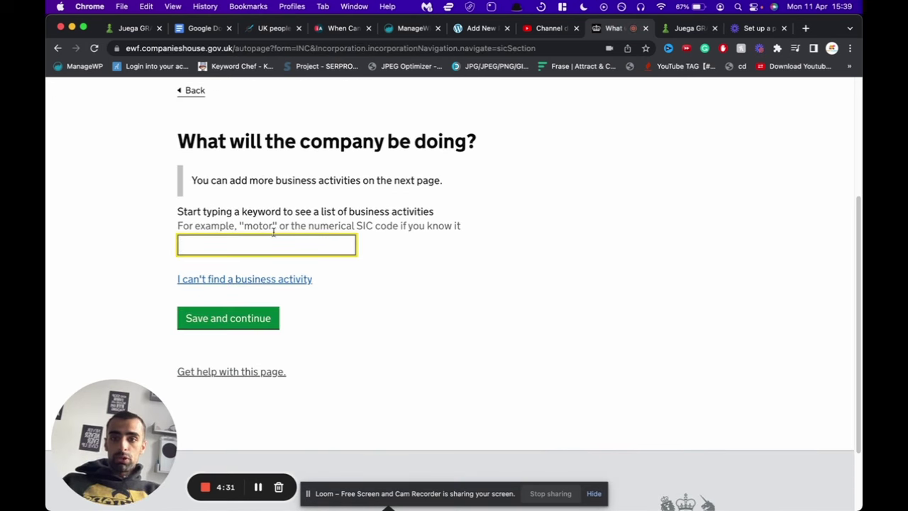
pyautogui.scroll(-2, 353, 244)
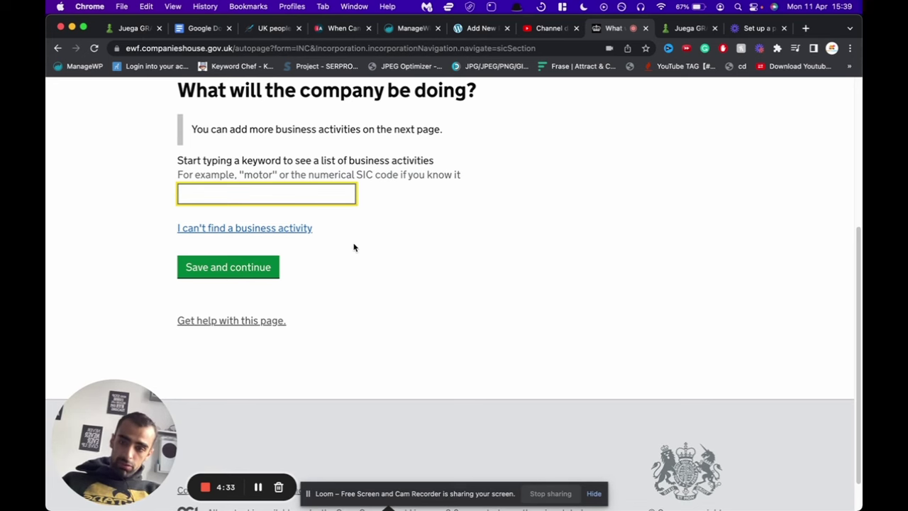
pyautogui.scroll(-1, 355, 247)
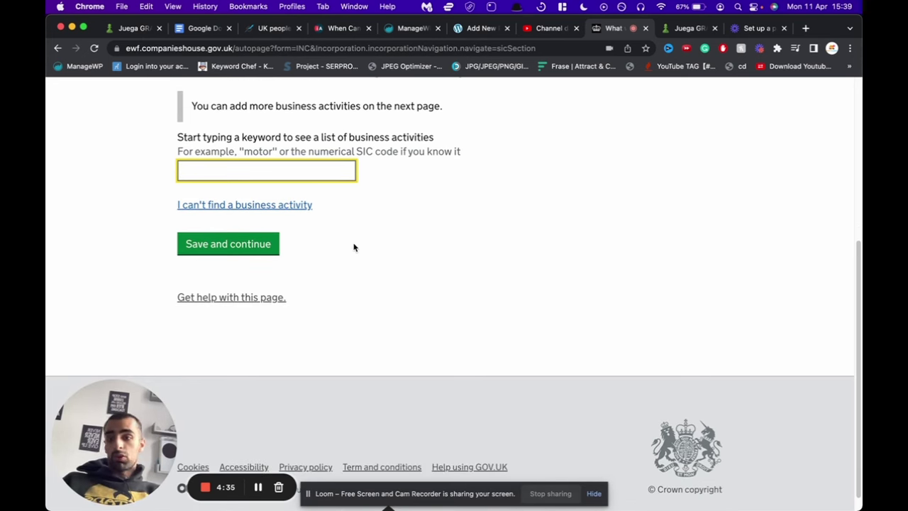
pyautogui.scroll(4, 354, 247)
pyautogui.scroll(1, 225, 262)
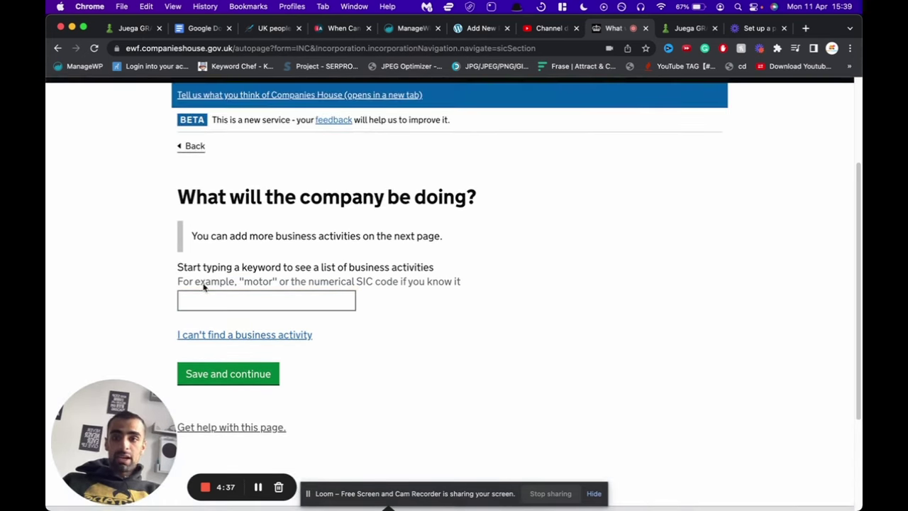
pyautogui.click(205, 287)
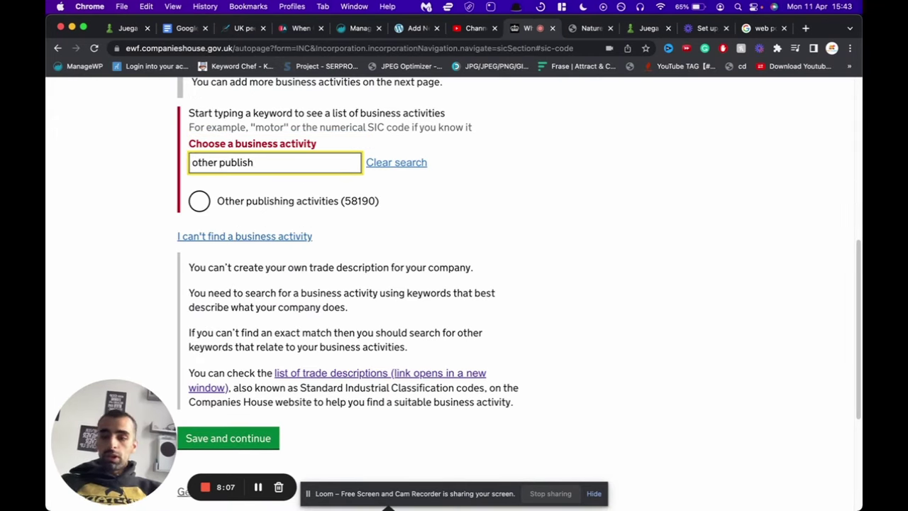
pyautogui.click(582, 27)
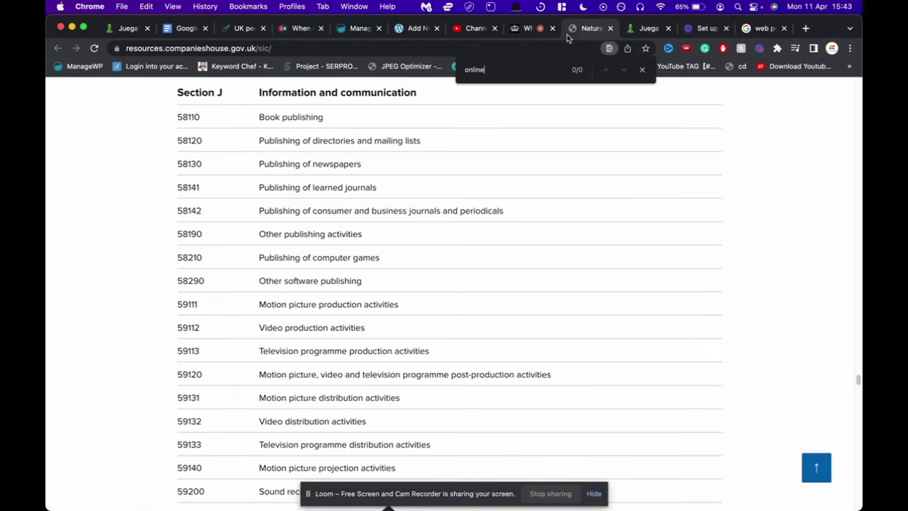
pyautogui.click(405, 48)
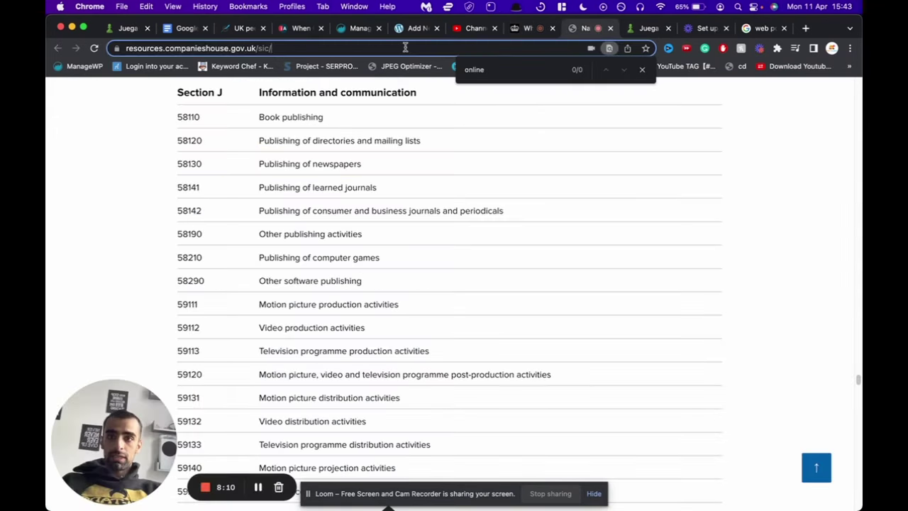
pyautogui.click(527, 28)
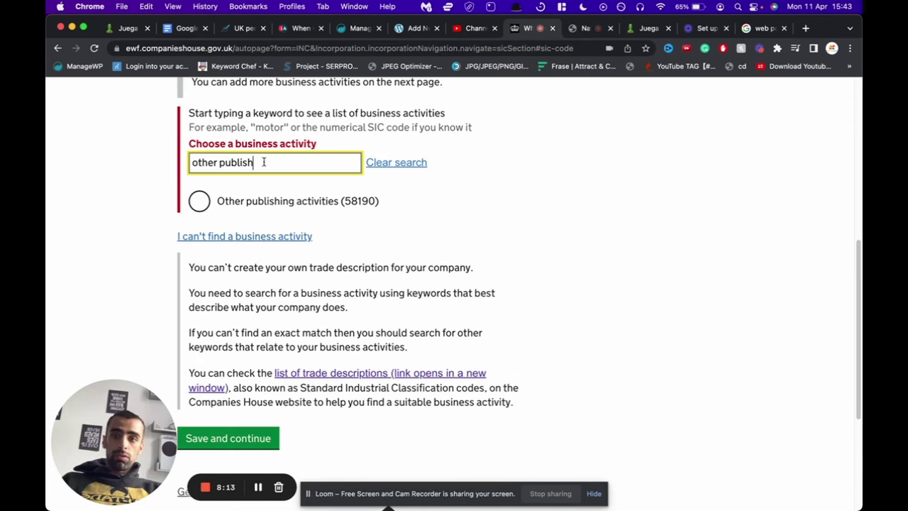
pyautogui.click(199, 201)
pyautogui.scroll(-2, 565, 270)
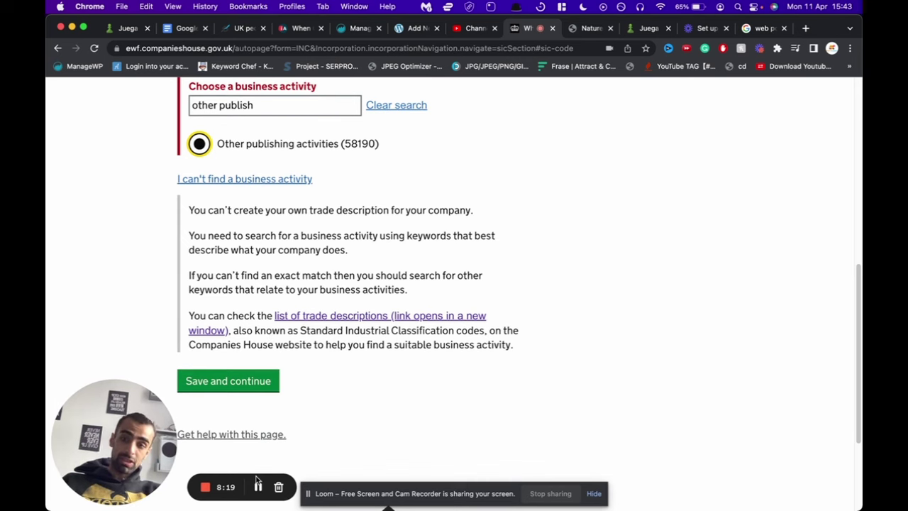
pyautogui.scroll(-1, 270, 340)
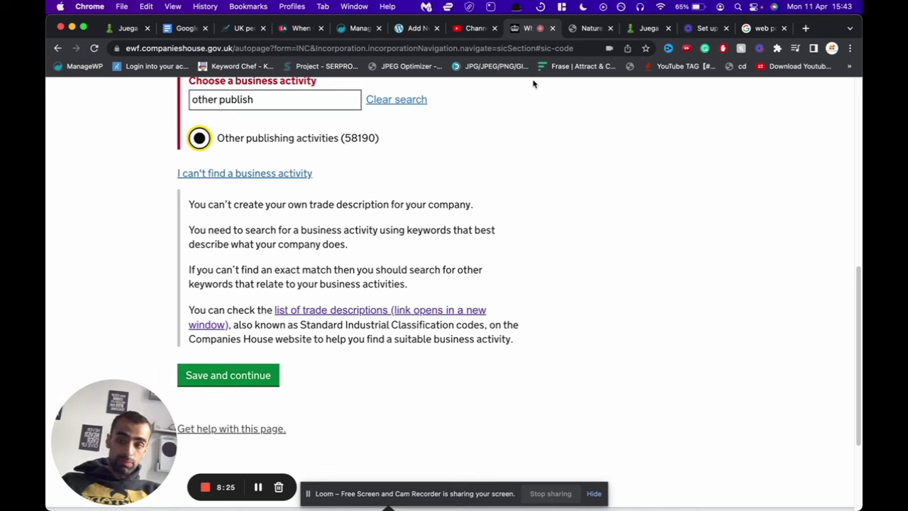
pyautogui.click(242, 376)
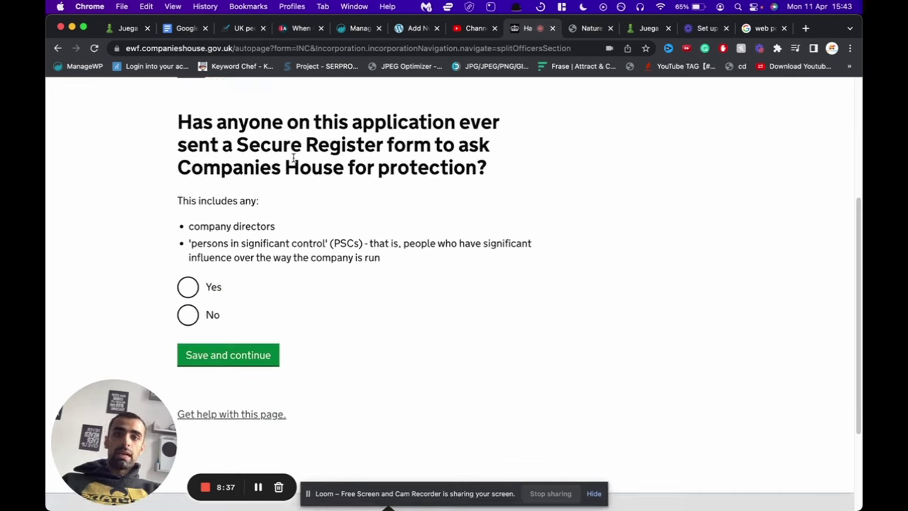
# Fill in the director's details, starting with the title Mr
pyautogui.scroll(1, 293, 158)
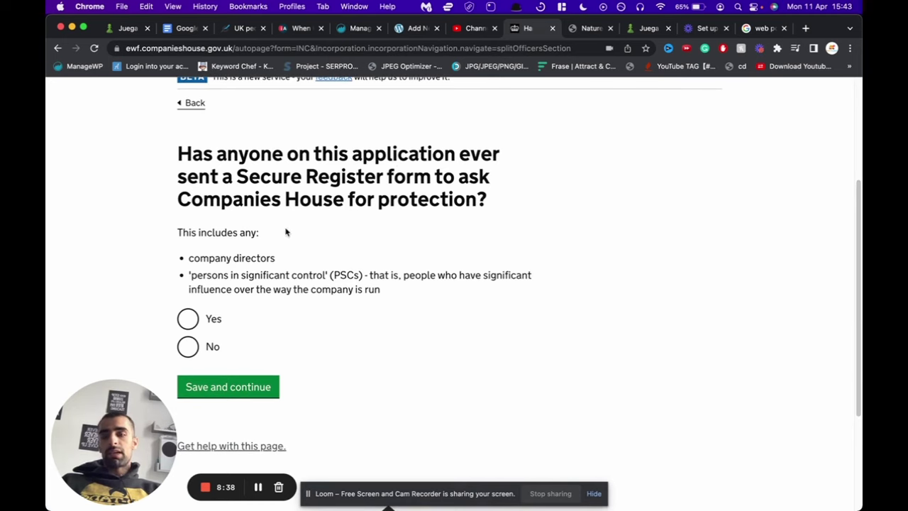
pyautogui.scroll(-2, 287, 233)
pyautogui.scroll(-2, 421, 230)
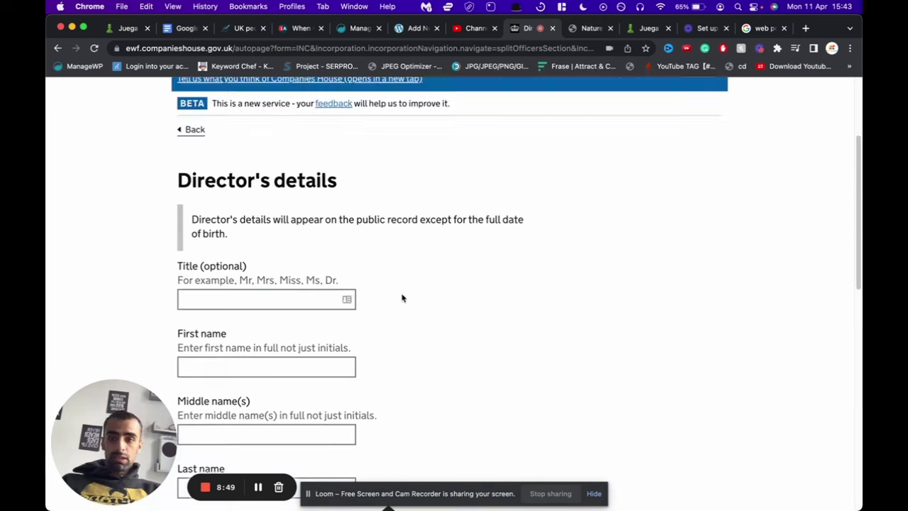
pyautogui.scroll(-3, 401, 298)
pyautogui.click(248, 203)
pyautogui.scroll(-1, 247, 205)
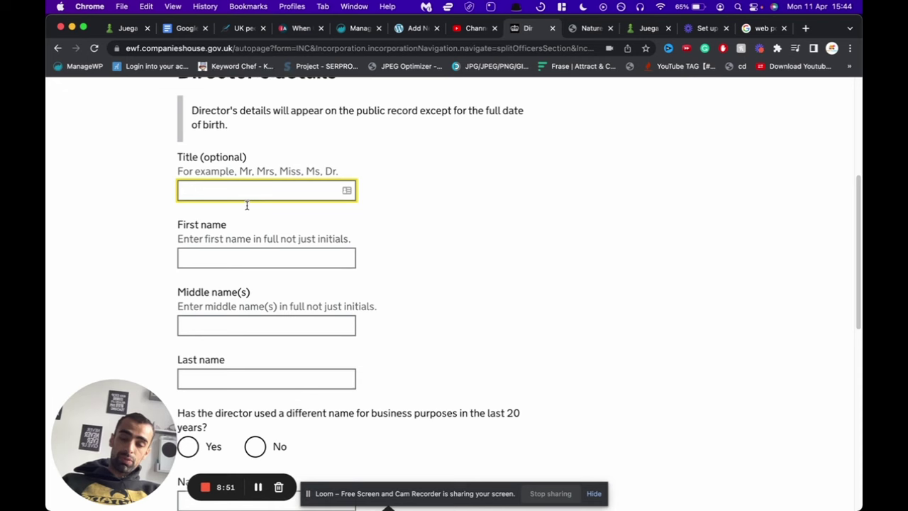
pyautogui.scroll(-1, 247, 206)
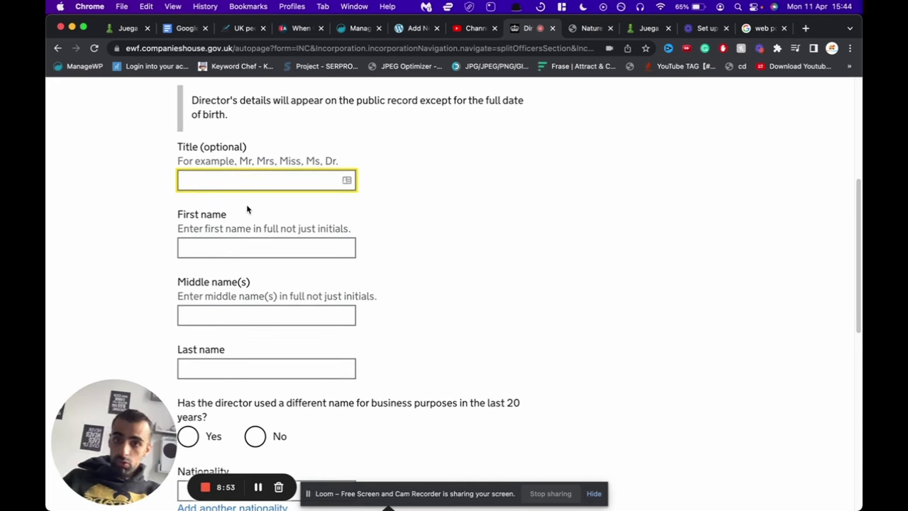
pyautogui.write('Mr')
# Use the registered office for correspondence and the listed address as the director's home address
pyautogui.click(189, 256)
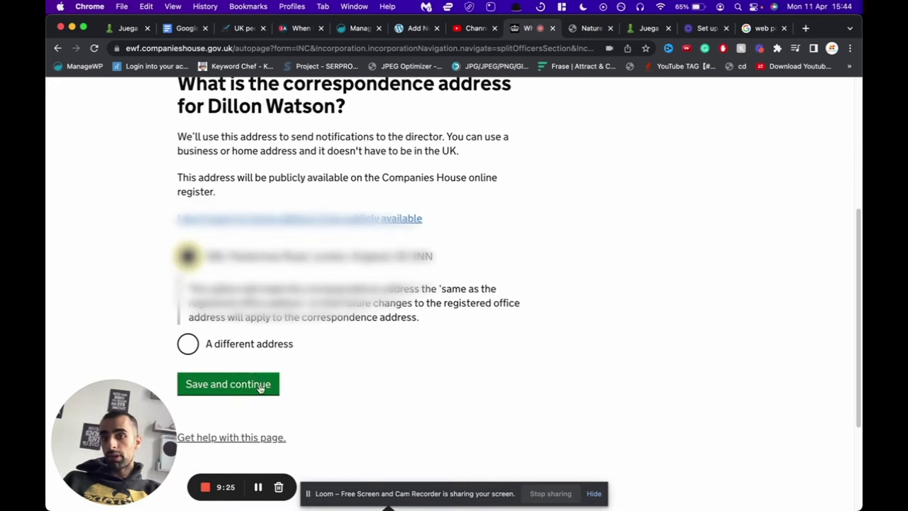
pyautogui.click(228, 384)
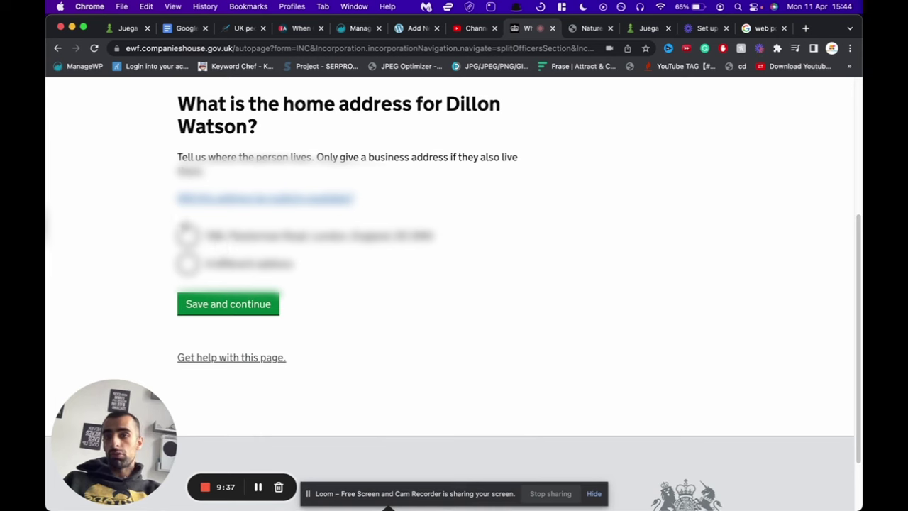
pyautogui.click(188, 235)
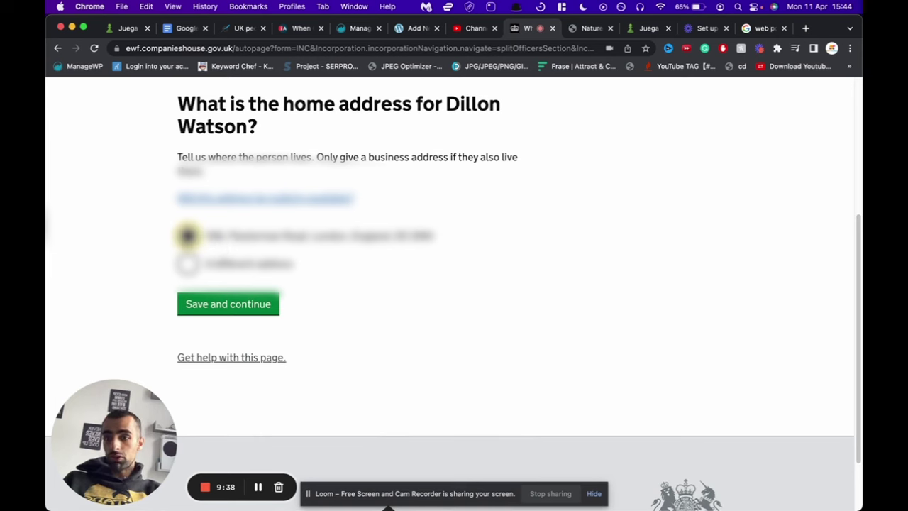
pyautogui.click(241, 304)
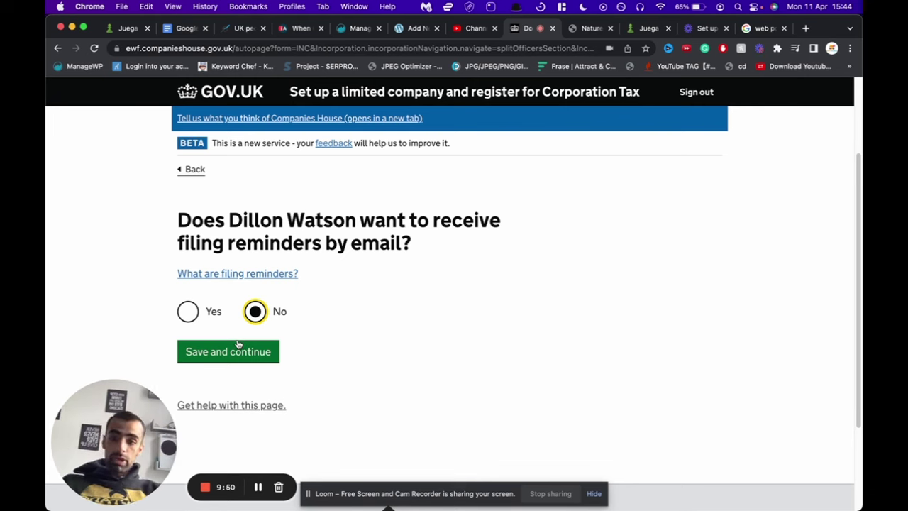
# Decline email filing reminders, add no other director, and confirm the director's agreement
pyautogui.click(238, 347)
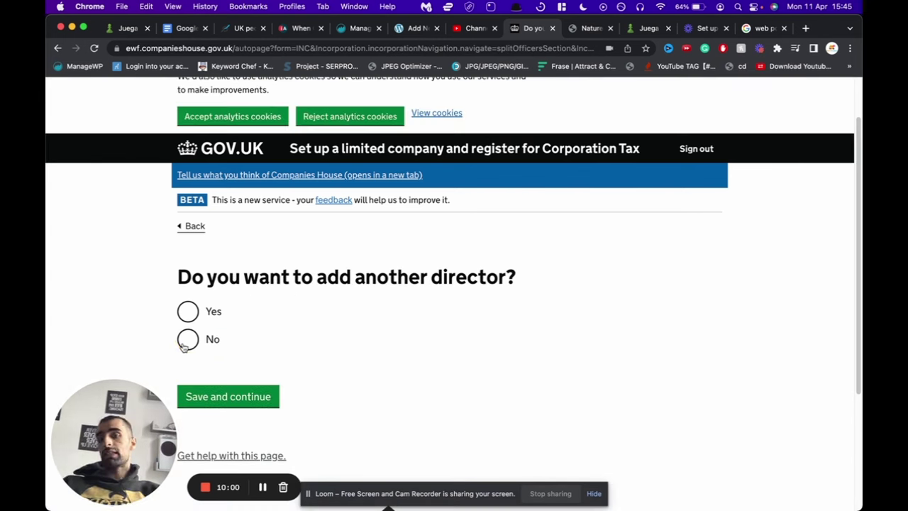
pyautogui.click(188, 340)
pyautogui.scroll(-1, 449, 314)
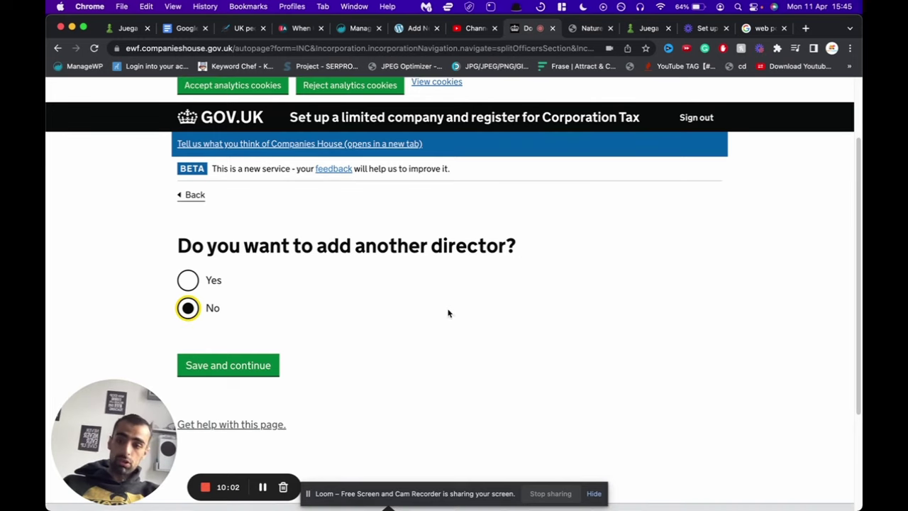
pyautogui.click(261, 369)
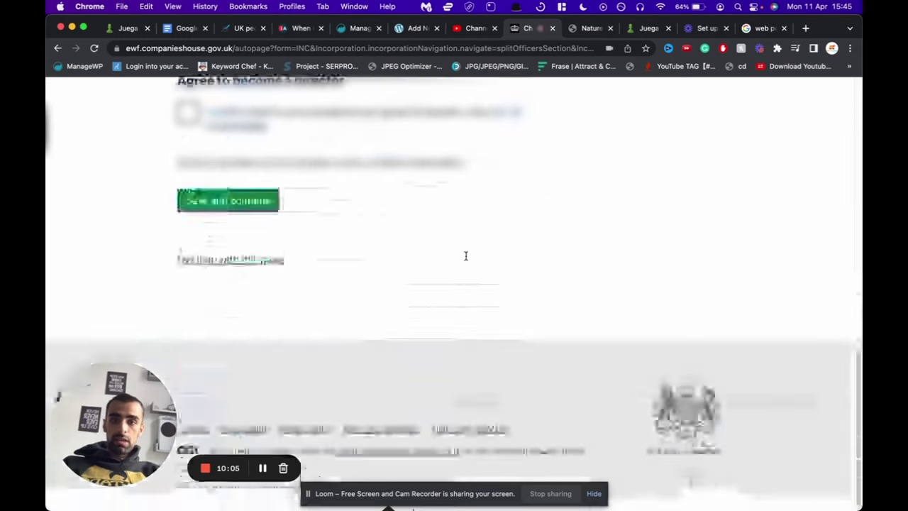
pyautogui.scroll(3, 466, 256)
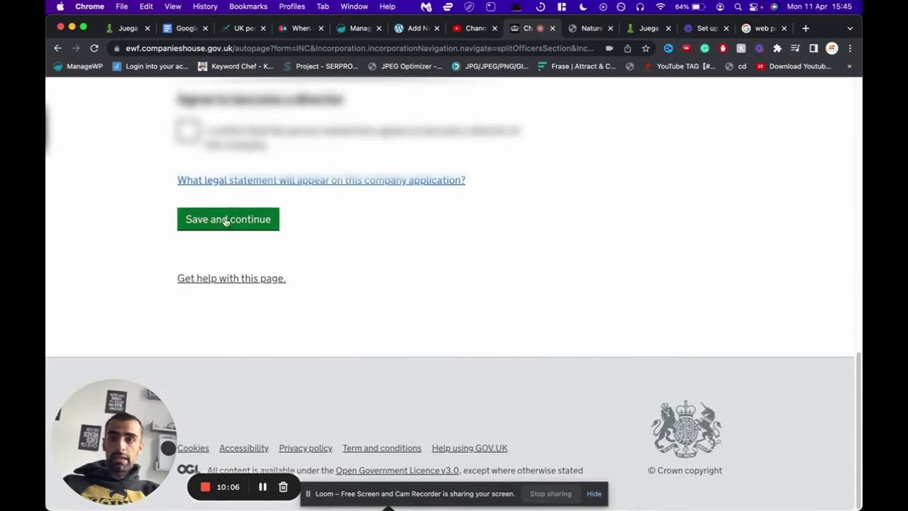
pyautogui.click(187, 200)
# Confirm the director, record them as a shareholder, and add no other shareholders
pyautogui.click(213, 287)
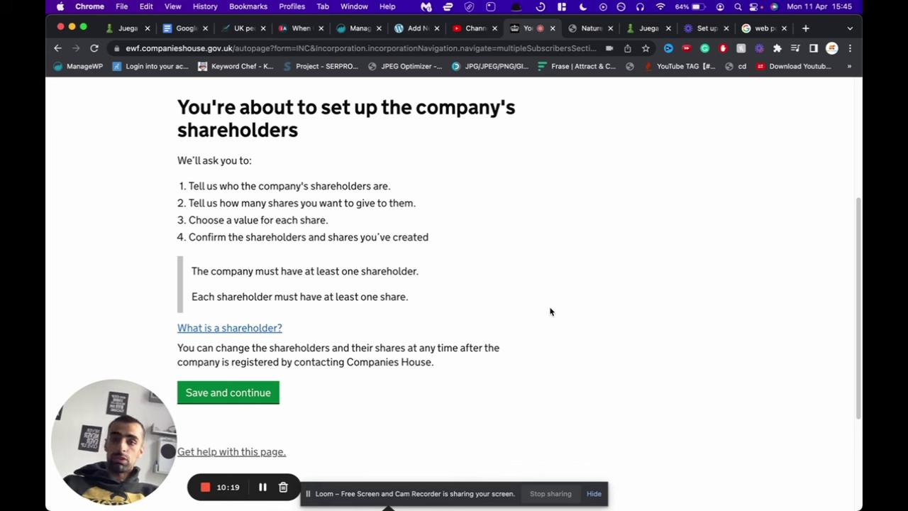
pyautogui.scroll(-2, 550, 311)
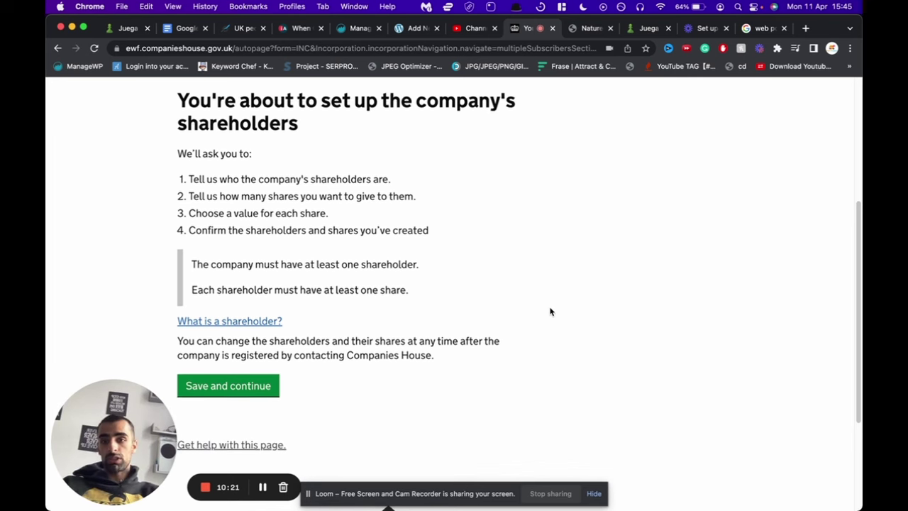
pyautogui.click(188, 314)
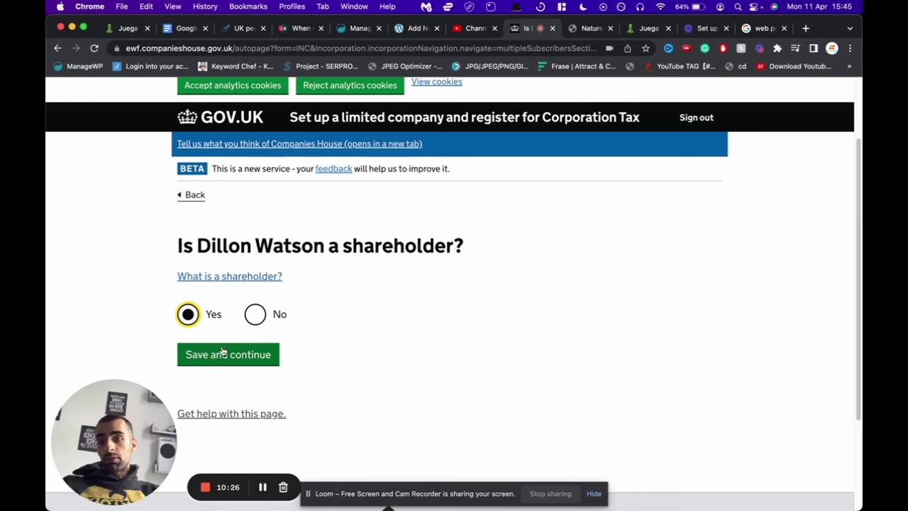
pyautogui.click(222, 350)
pyautogui.scroll(-1, 433, 251)
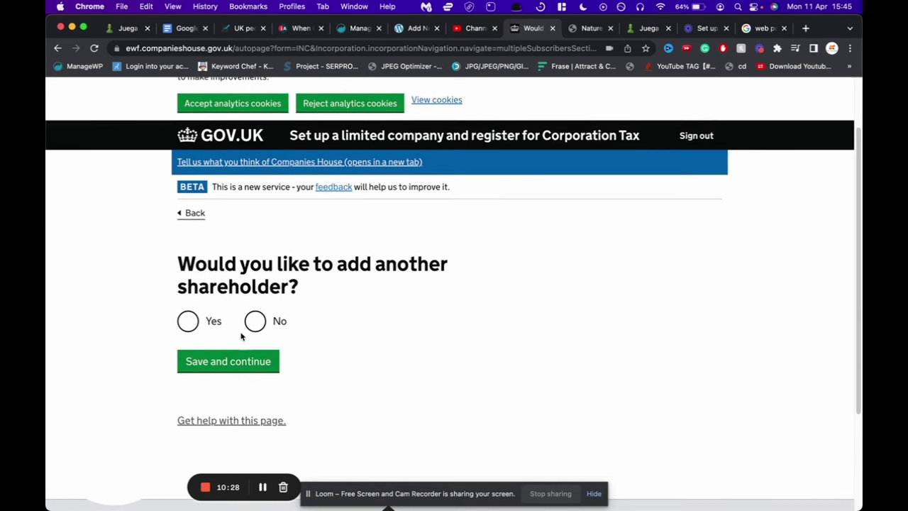
pyautogui.click(254, 321)
pyautogui.click(235, 361)
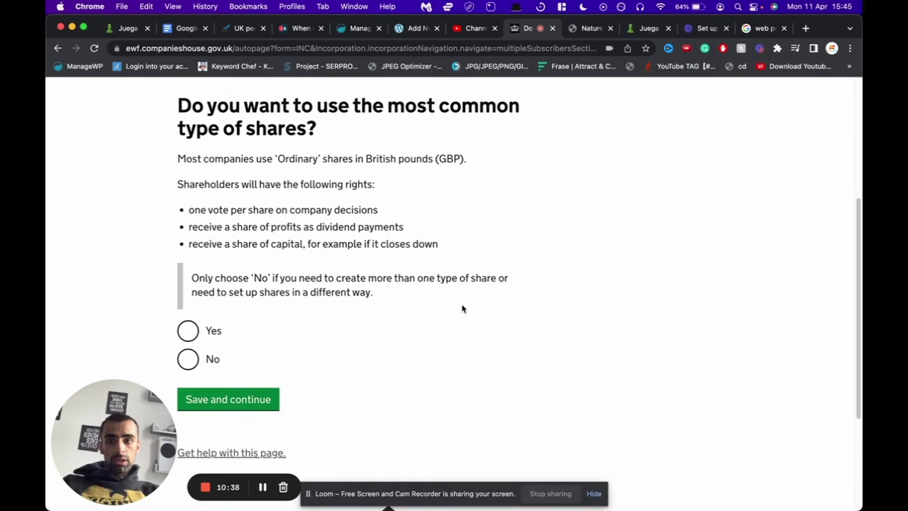
# Give the shareholder 1 ordinary share with a value of £1
pyautogui.click(208, 328)
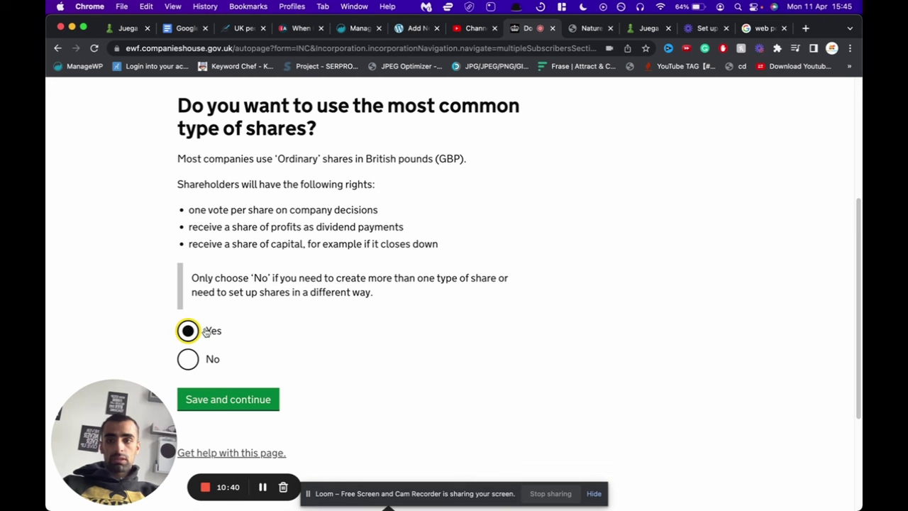
pyautogui.click(228, 400)
pyautogui.scroll(-3, 460, 270)
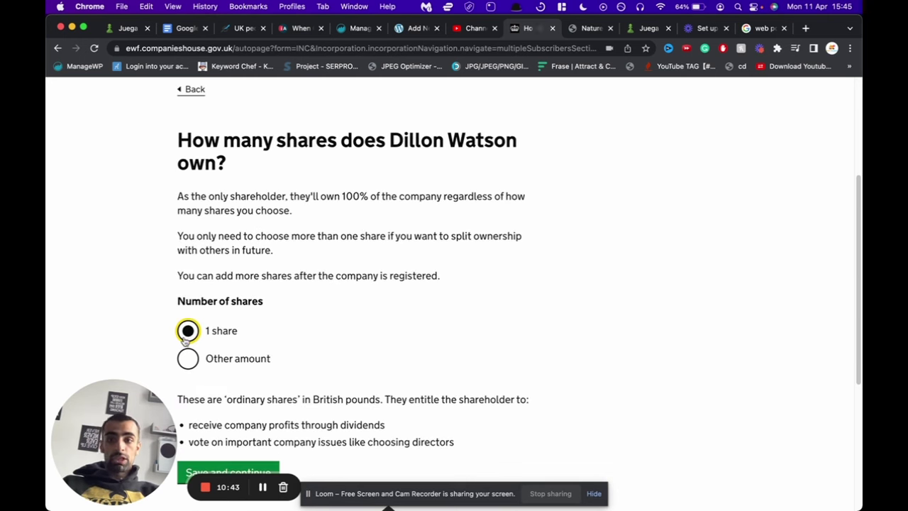
pyautogui.click(234, 351)
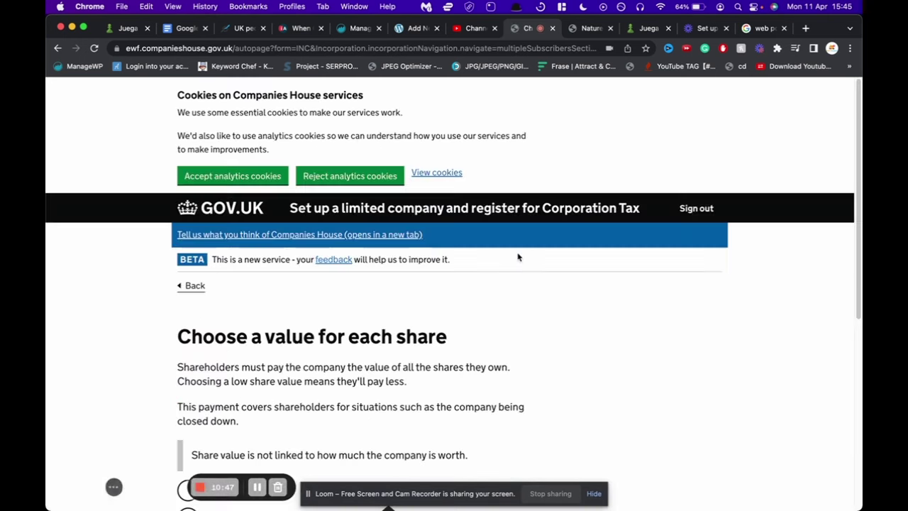
pyautogui.scroll(-3, 517, 258)
pyautogui.scroll(-2, 518, 258)
pyautogui.click(188, 257)
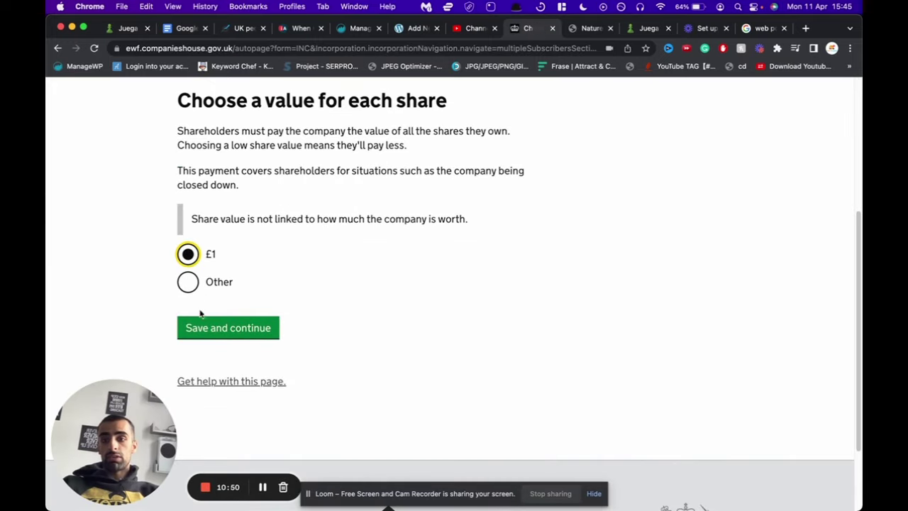
pyautogui.click(201, 332)
# Confirm the company shares summary of 1 ordinary £1 share
pyautogui.scroll(-3, 505, 312)
pyautogui.click(260, 353)
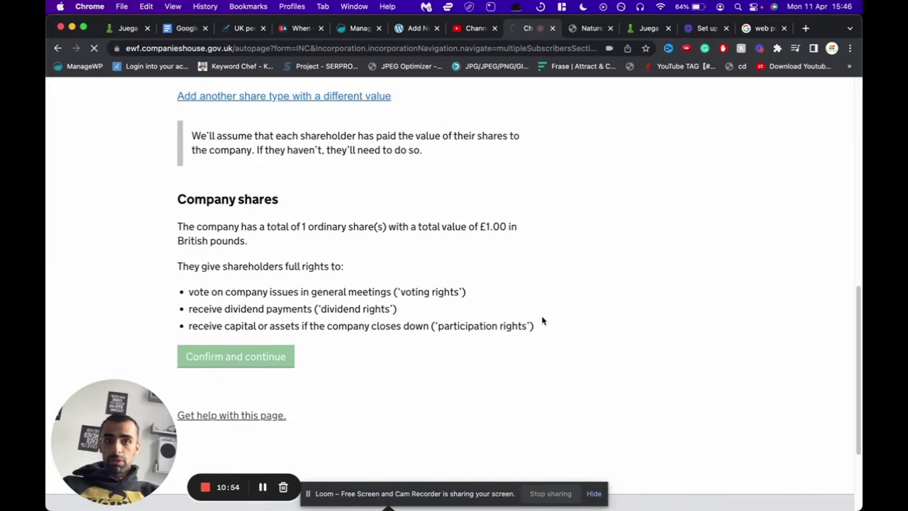
pyautogui.scroll(-3, 541, 318)
pyautogui.click(218, 398)
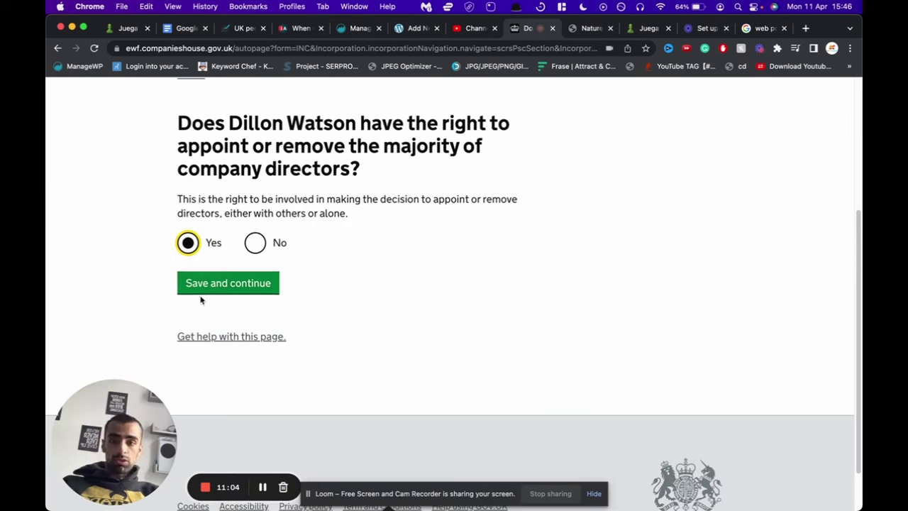
# Save Yes for appointing or removing directors and confirm the significant control statement
pyautogui.click(189, 286)
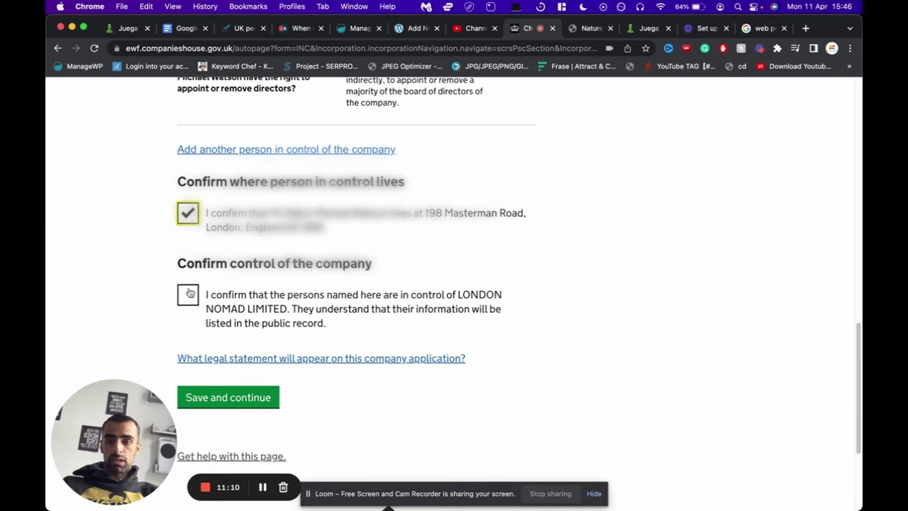
pyautogui.click(189, 293)
pyautogui.click(189, 398)
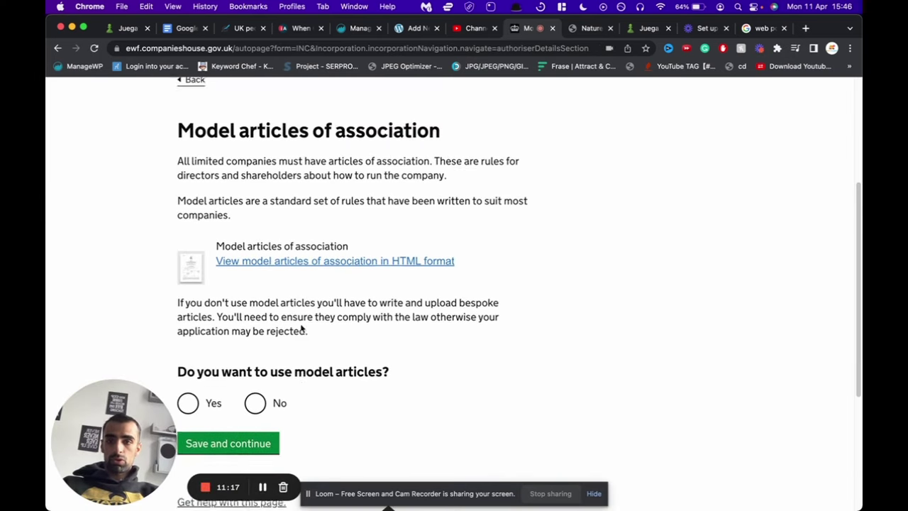
# Accept the model articles and confirm agreement to form LONDON NOMAD LIMITED
pyautogui.scroll(1, 342, 325)
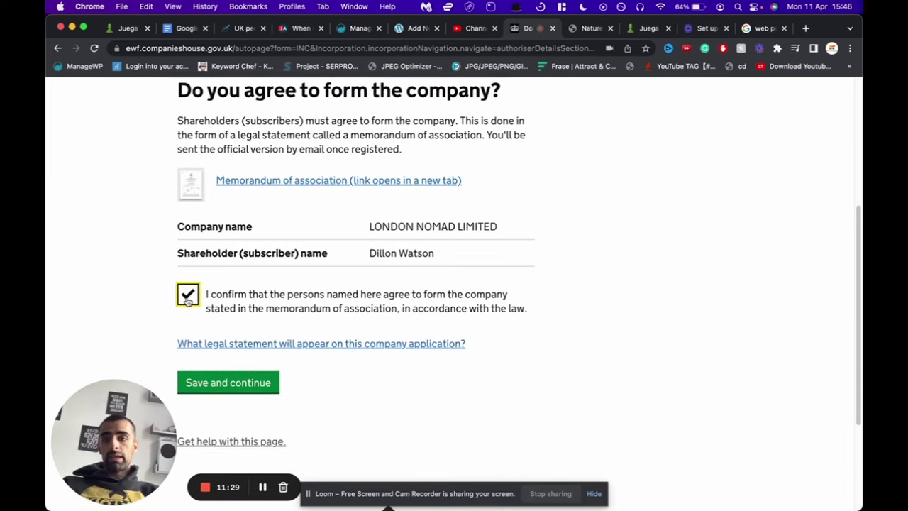
pyautogui.scroll(-1, 431, 333)
pyautogui.scroll(2, 432, 331)
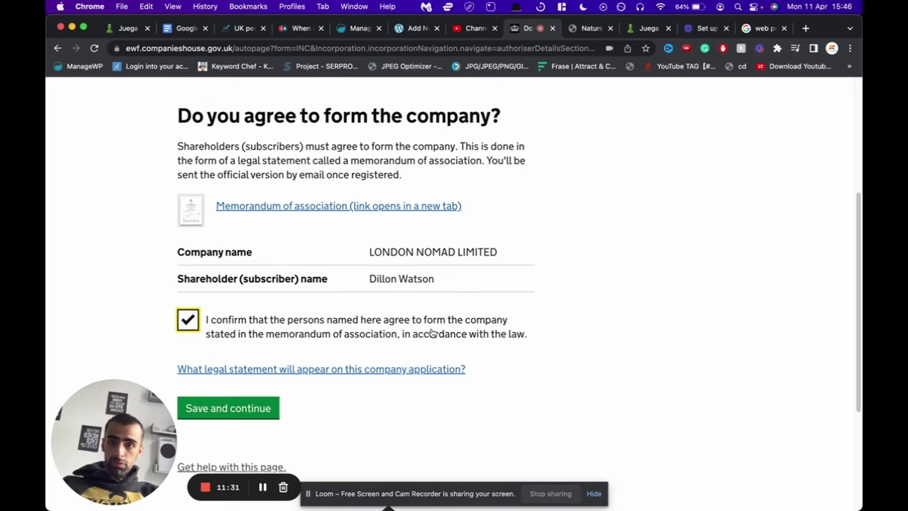
pyautogui.scroll(-2, 282, 322)
pyautogui.click(199, 342)
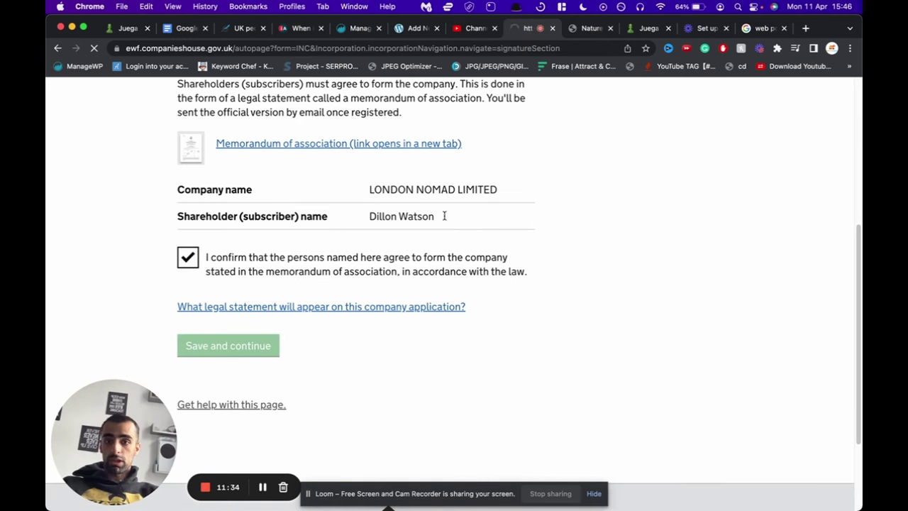
pyautogui.scroll(-5, 444, 219)
# Tick Telephone number as one of the electronic signature details
pyautogui.scroll(2, 444, 219)
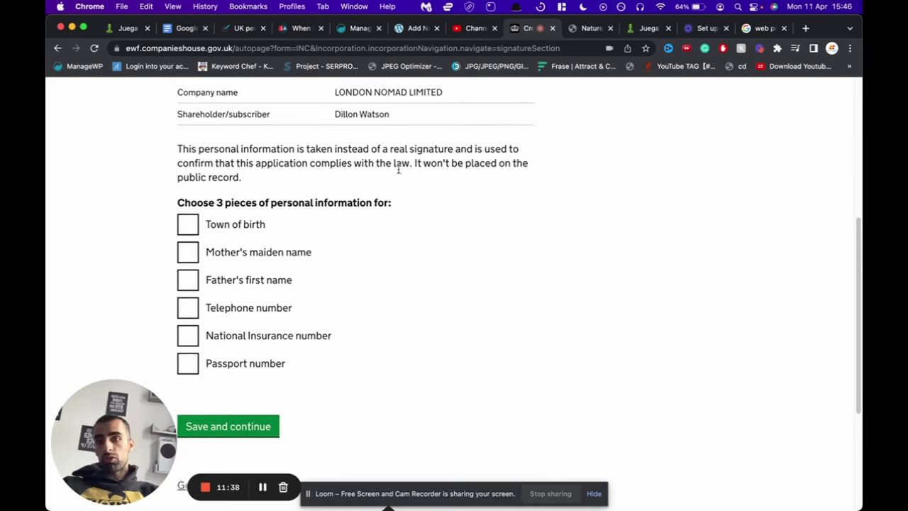
pyautogui.scroll(-1, 398, 169)
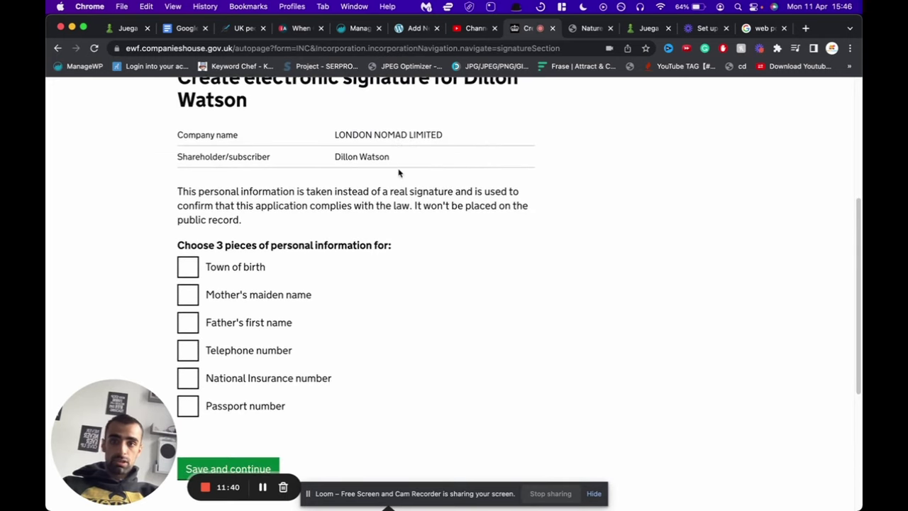
pyautogui.scroll(-1, 399, 172)
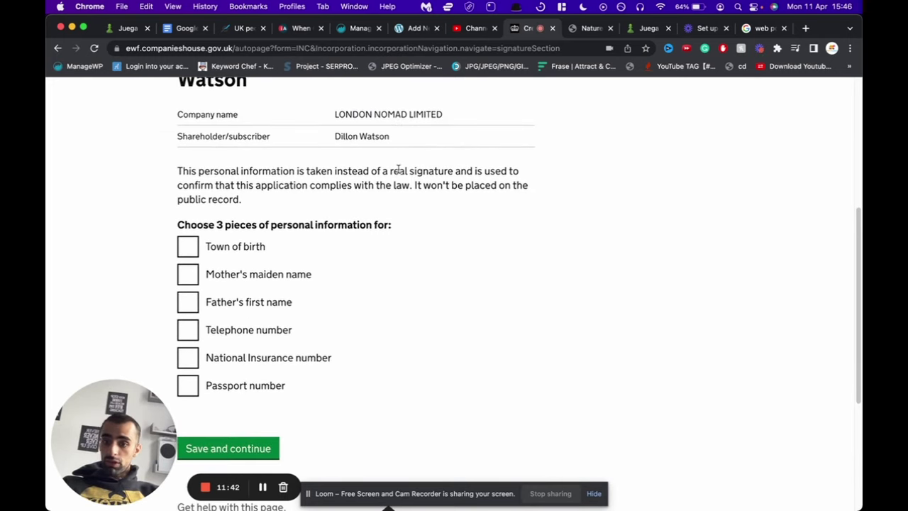
pyautogui.scroll(-1, 398, 169)
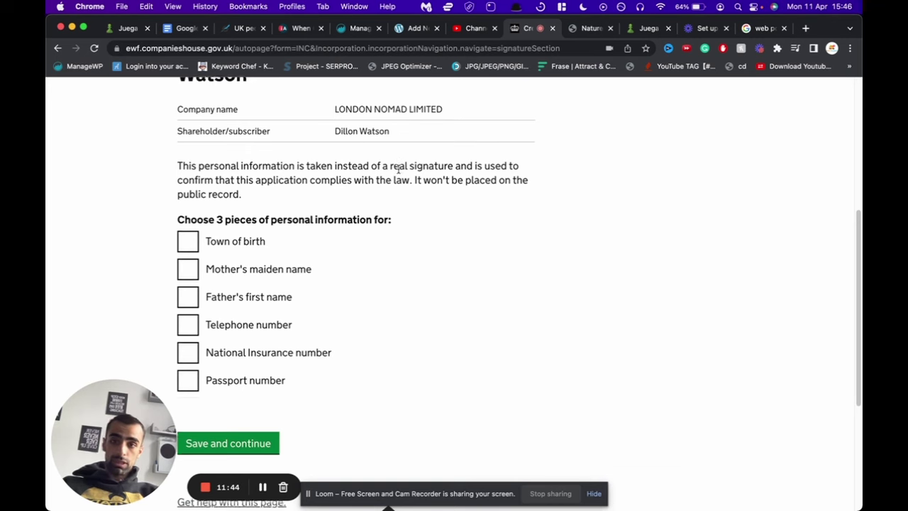
pyautogui.scroll(-1, 451, 346)
pyautogui.scroll(-1, 452, 346)
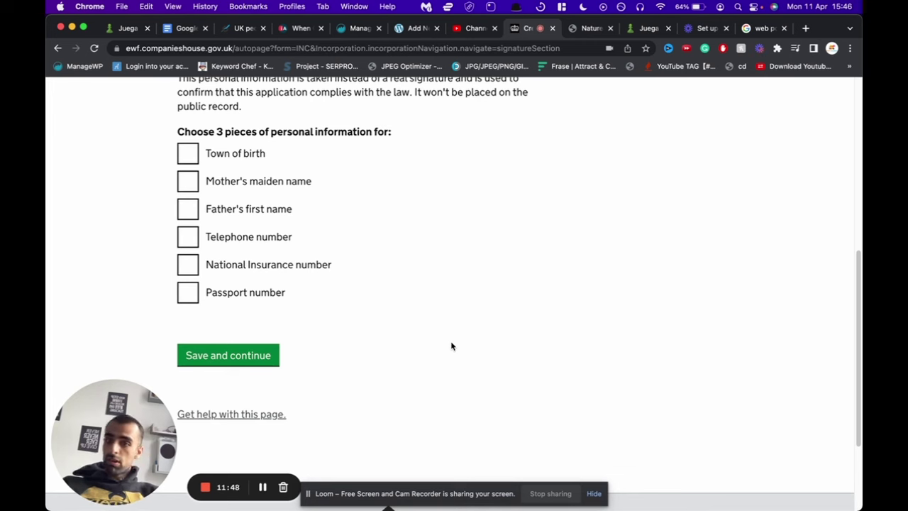
pyautogui.click(187, 240)
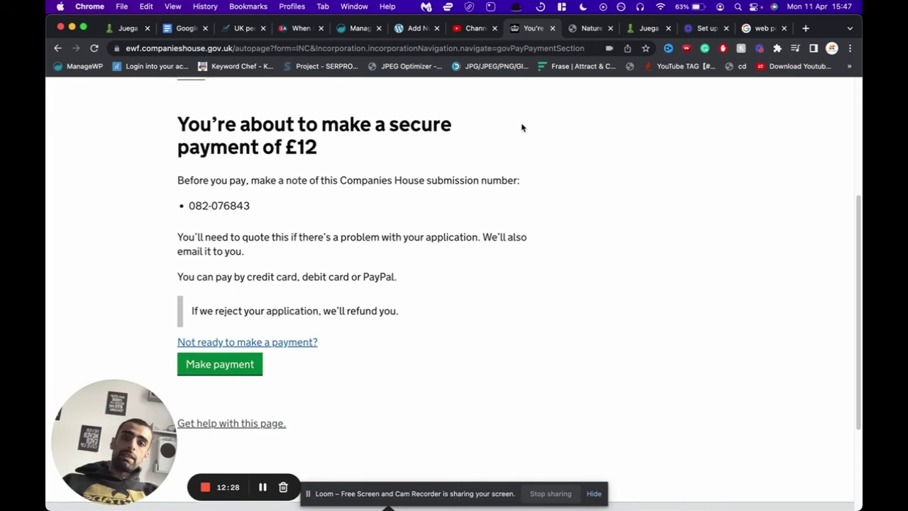
pyautogui.scroll(1, 521, 126)
pyautogui.scroll(-2, 521, 125)
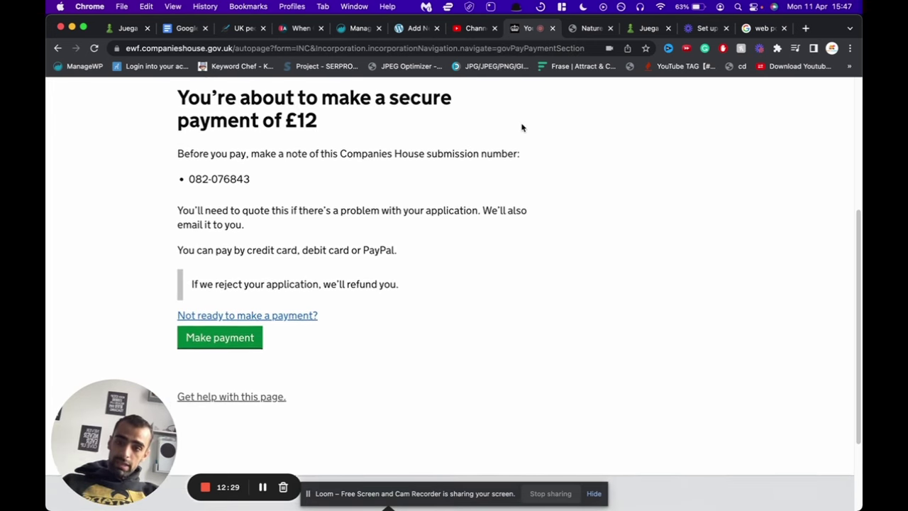
pyautogui.scroll(-1, 521, 127)
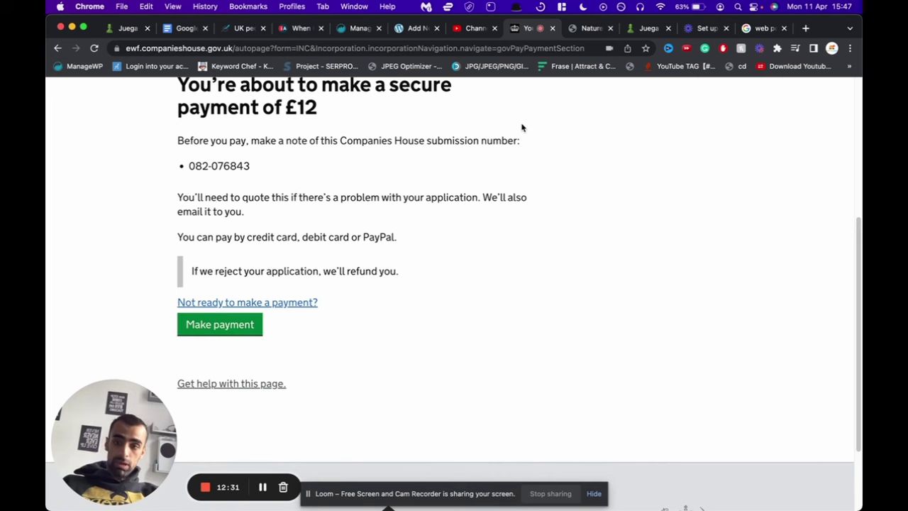
pyautogui.scroll(1, 522, 127)
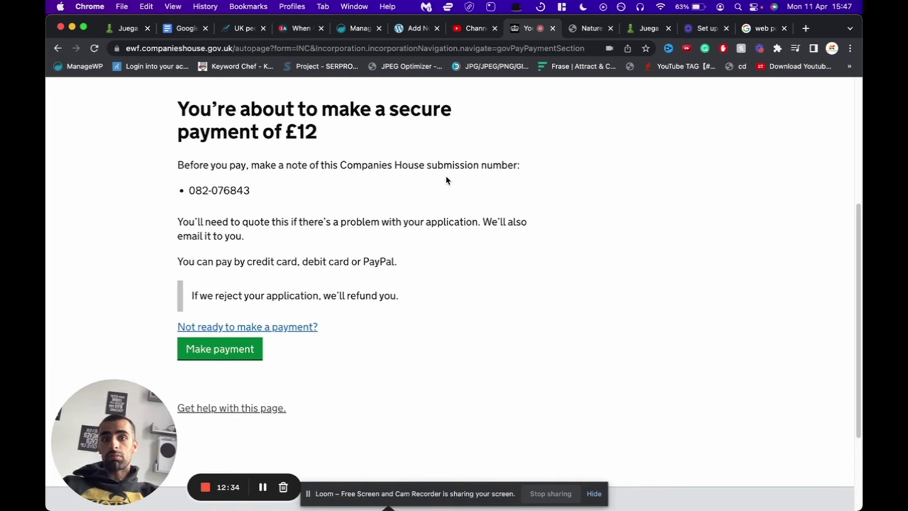
pyautogui.scroll(-3, 582, 323)
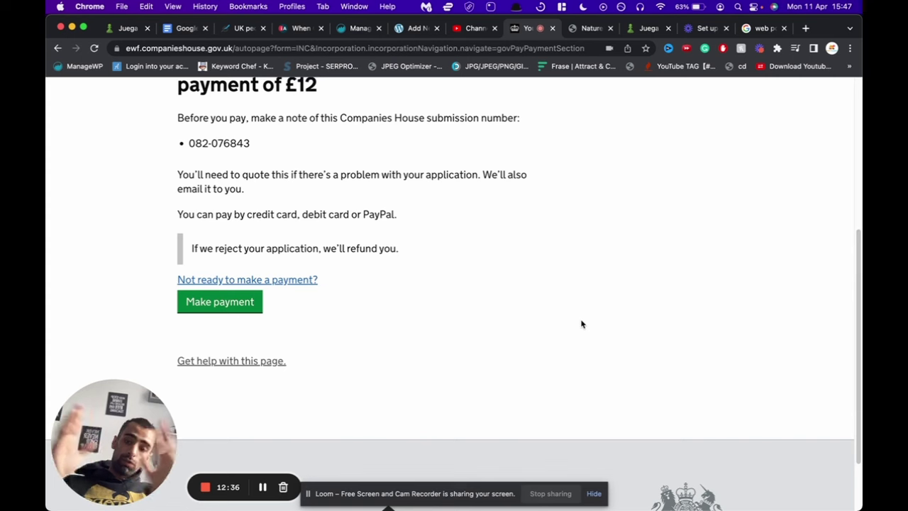